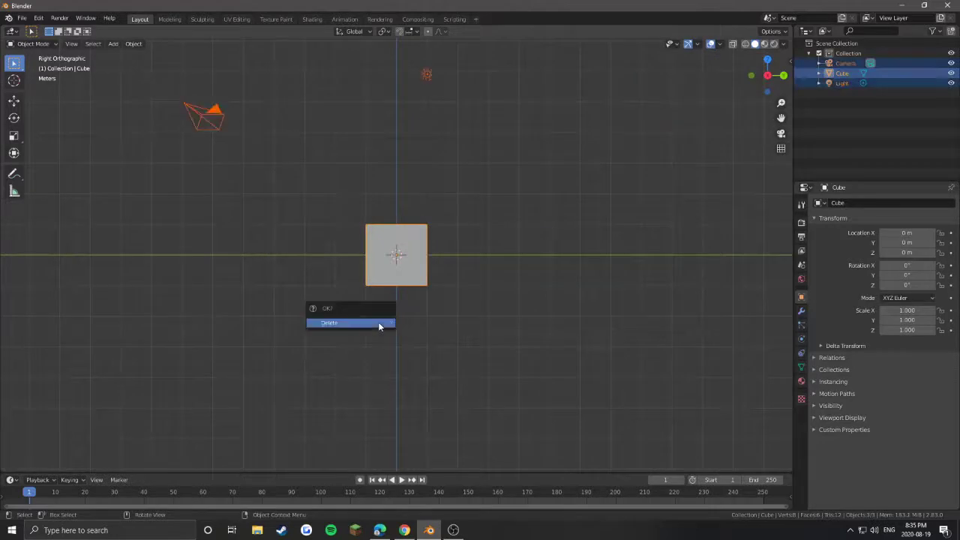
- Delete the default cube, camera and light, and add a UV sphere at the origin
click(377, 322)
key(shift+a)
mouse_move(394, 238)
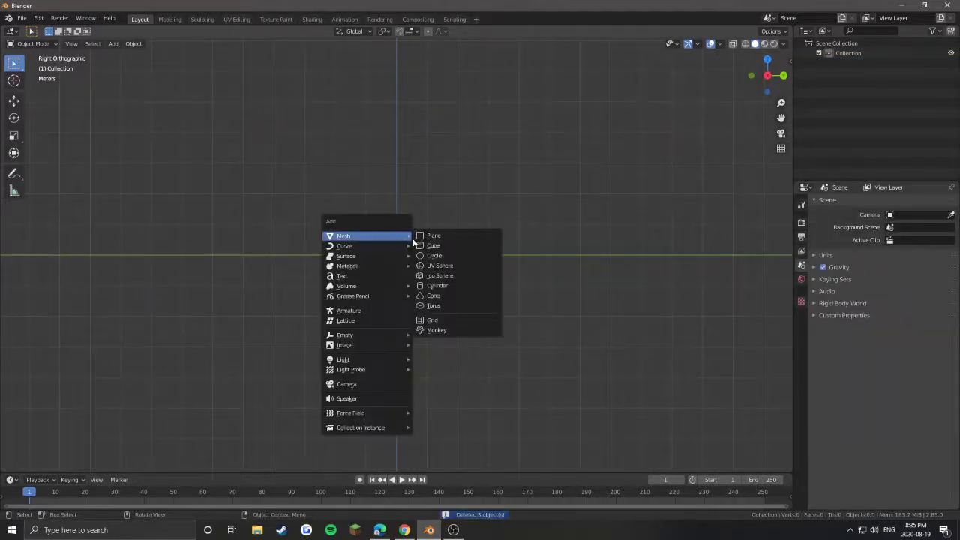
click(441, 265)
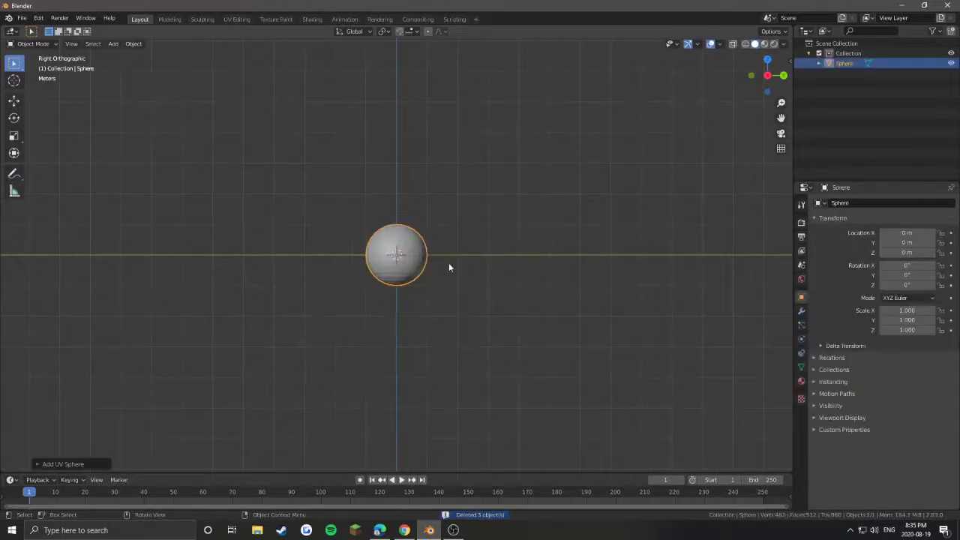
- Shade the sphere smooth and switch to the Shading workspace with the sphere in right orthographic view
click(133, 44)
click(189, 243)
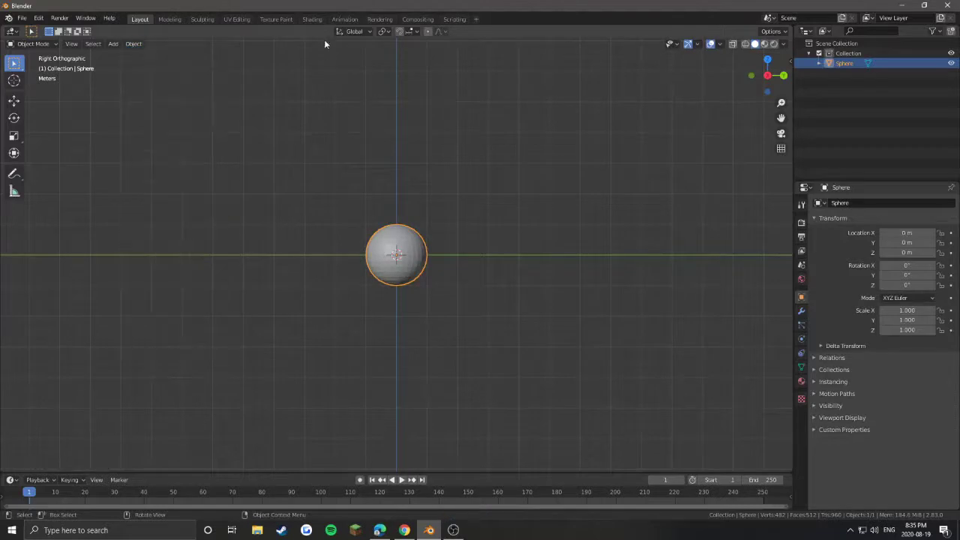
click(309, 19)
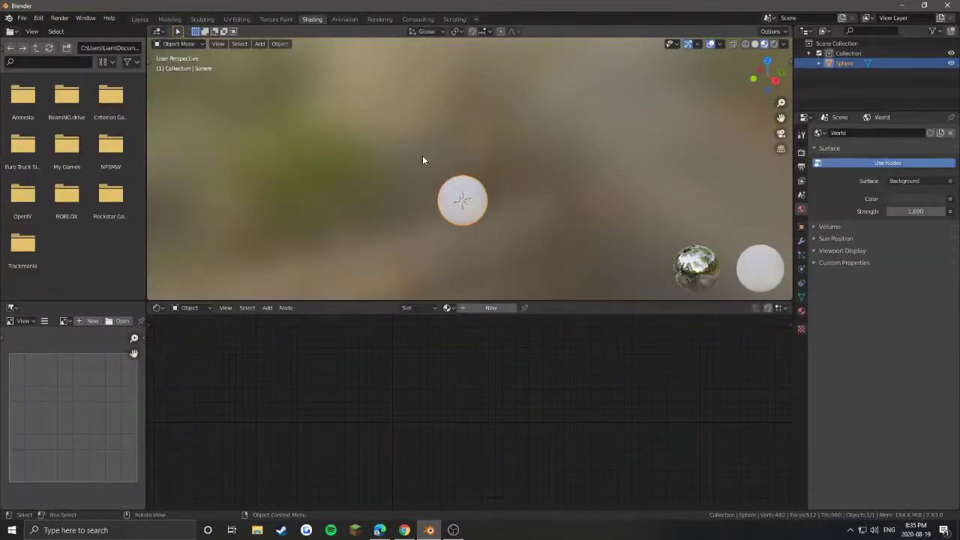
key(KP_3)
scroll(473, 289, up, 2)
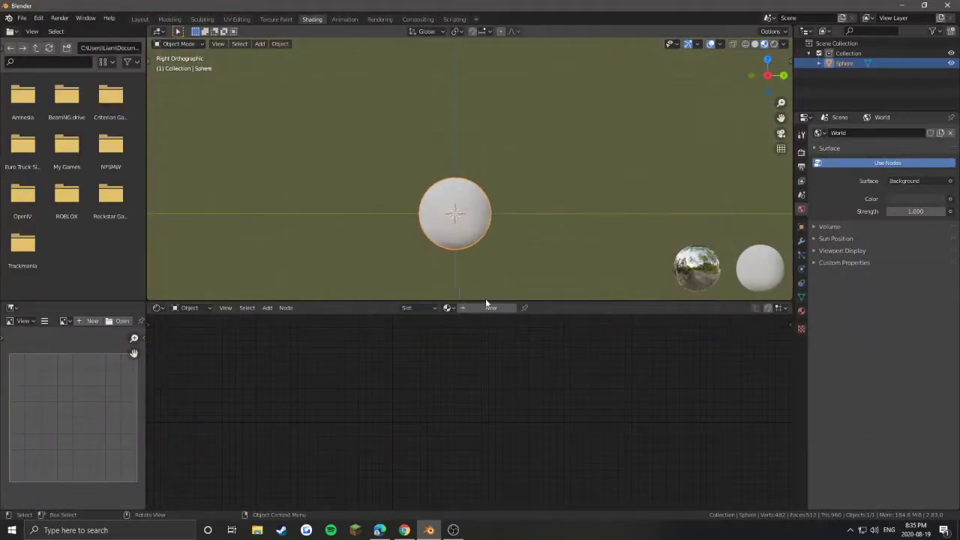
- Create a new material for the sphere and move the Material Output node away from the Principled BSDF
click(488, 306)
middle_drag(582, 357, 548, 400)
click(530, 357)
drag(488, 368, 564, 337)
click(497, 342)
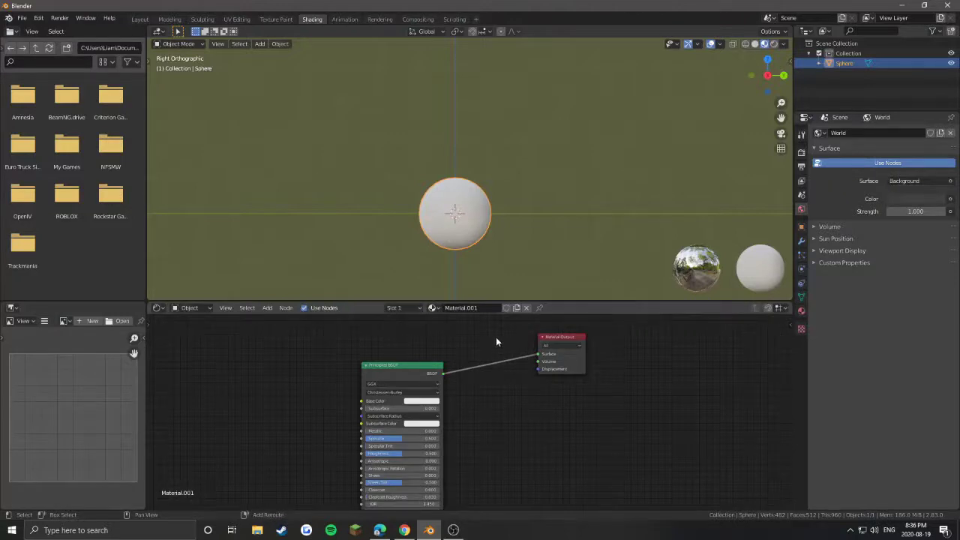
- Insert a Mix Shader node on the link between the Principled BSDF and the Material Output
key(shift+a)
click(495, 336)
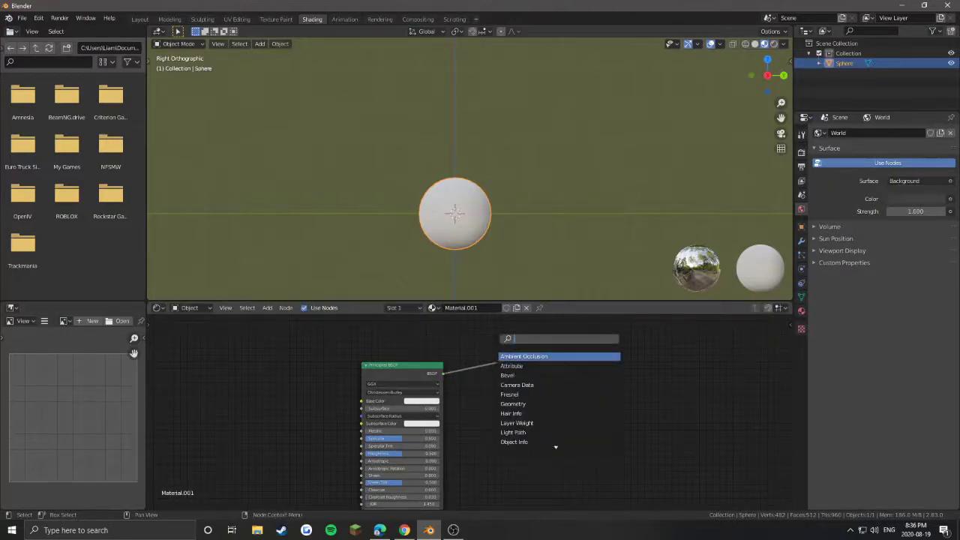
text(mix)
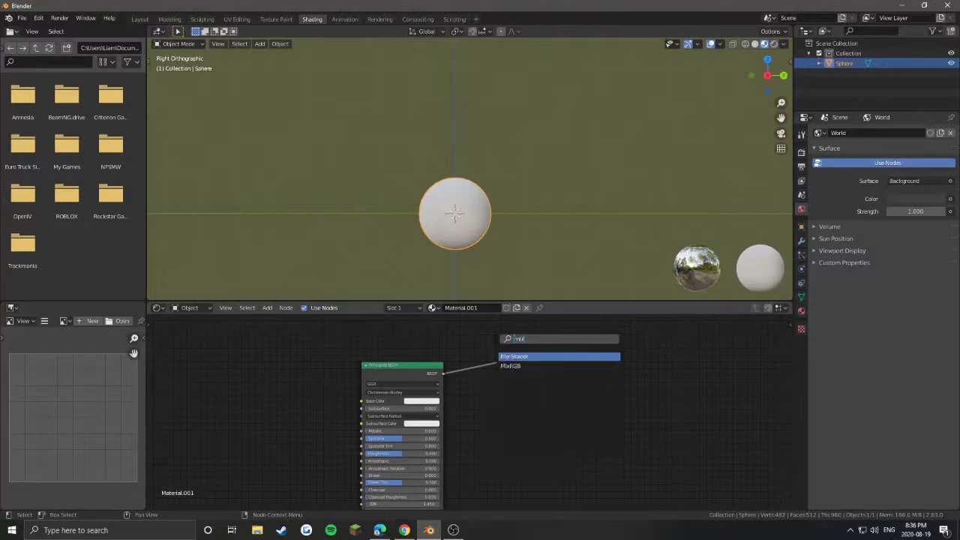
key(Return)
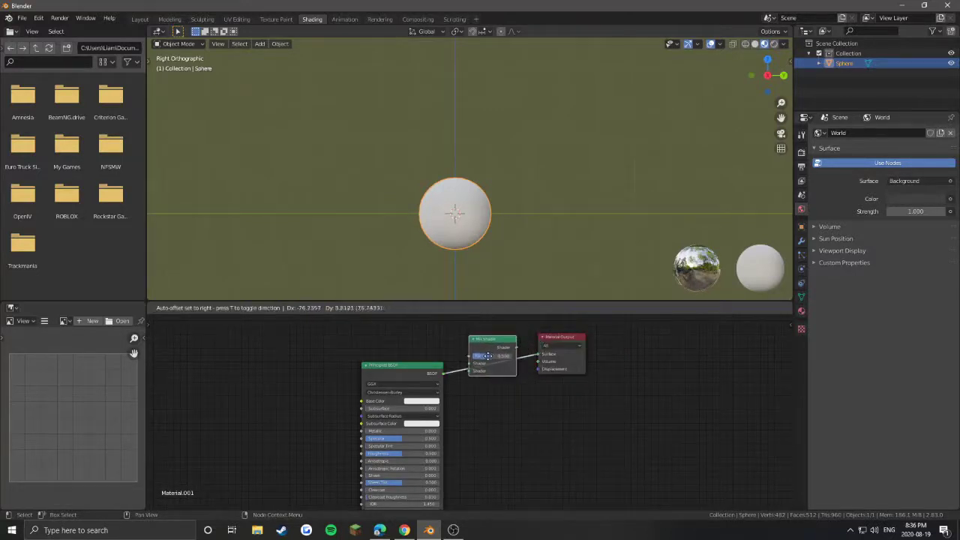
click(487, 359)
middle_drag(543, 360, 494, 389)
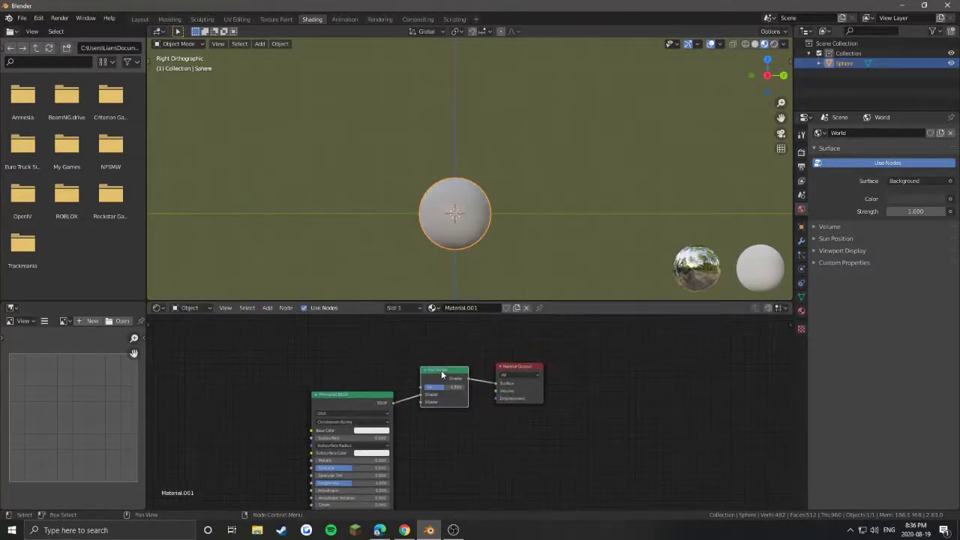
- Move the Mix Shader and Material Output nodes together to a spot above the Principled BSDF
drag(441, 370, 442, 367)
click(443, 367)
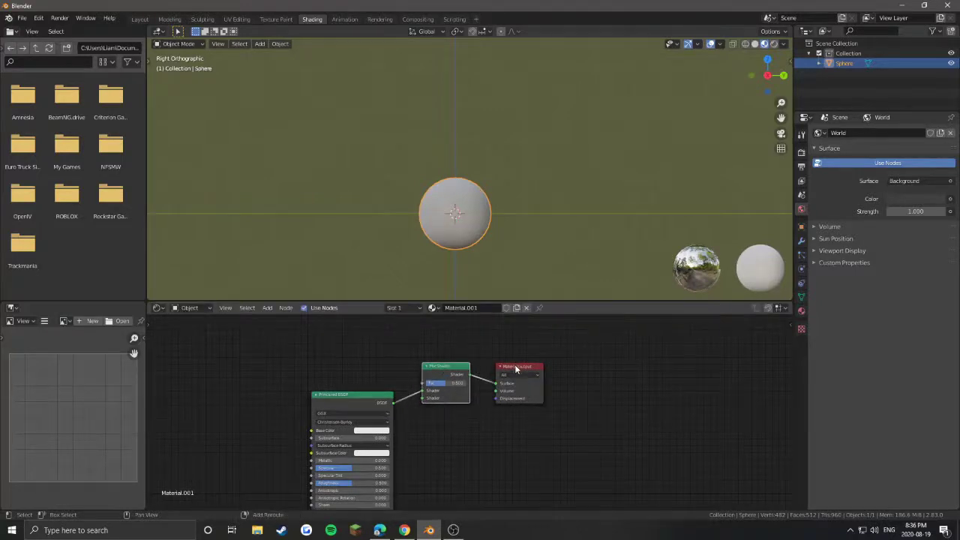
shift+click(516, 369)
drag(516, 369, 517, 336)
click(361, 348)
middle_drag(362, 348, 416, 373)
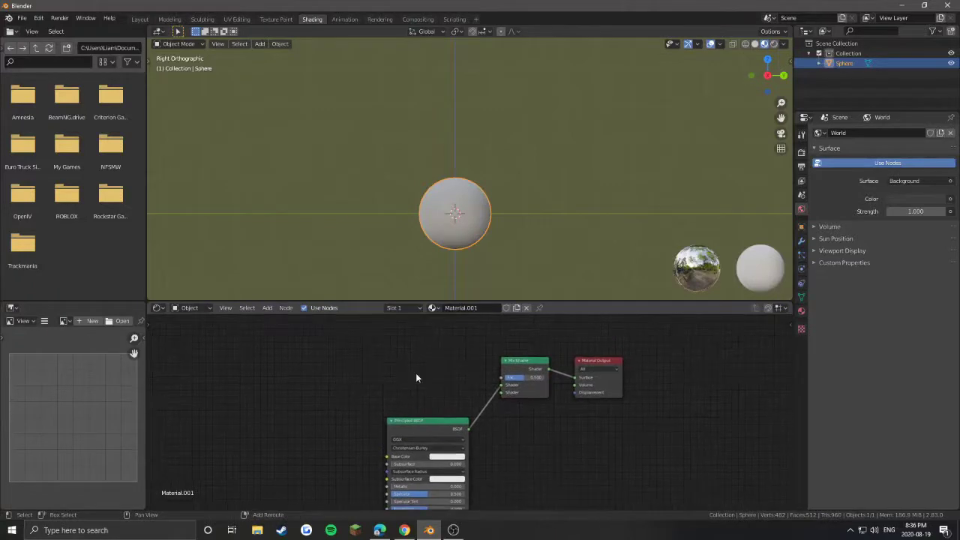
- Add a Layer Weight node and connect its Facing output to the Mix Shader's Fac input
key(shift+a)
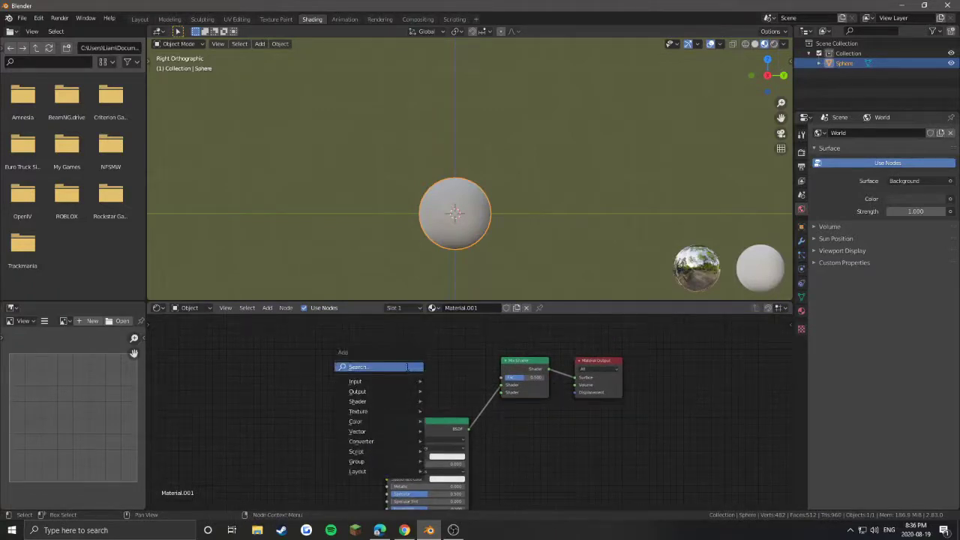
click(406, 366)
text(la)
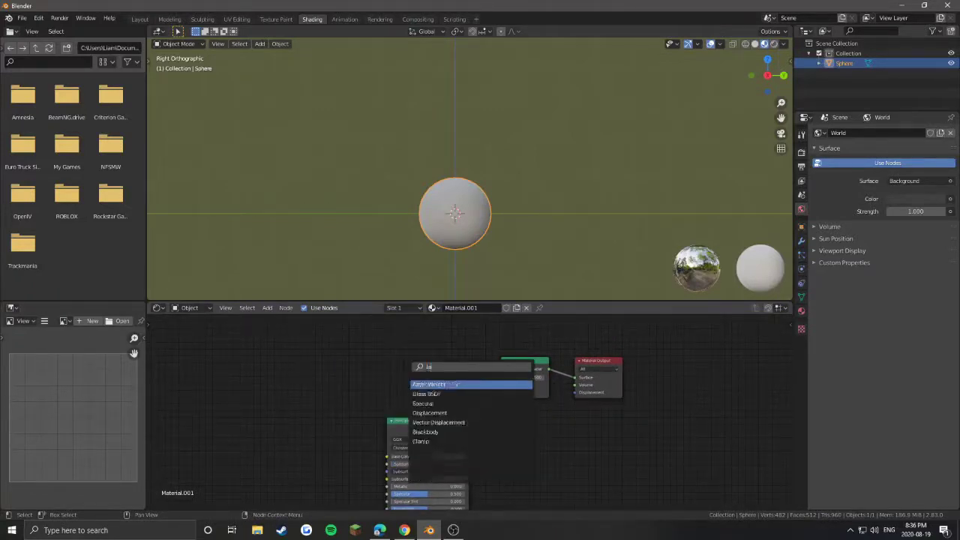
click(443, 385)
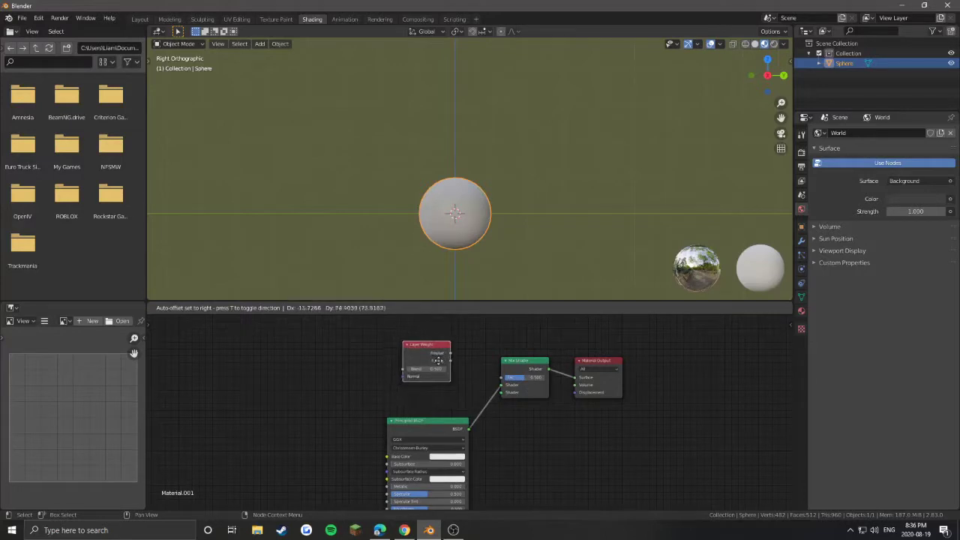
click(441, 364)
drag(448, 361, 501, 377)
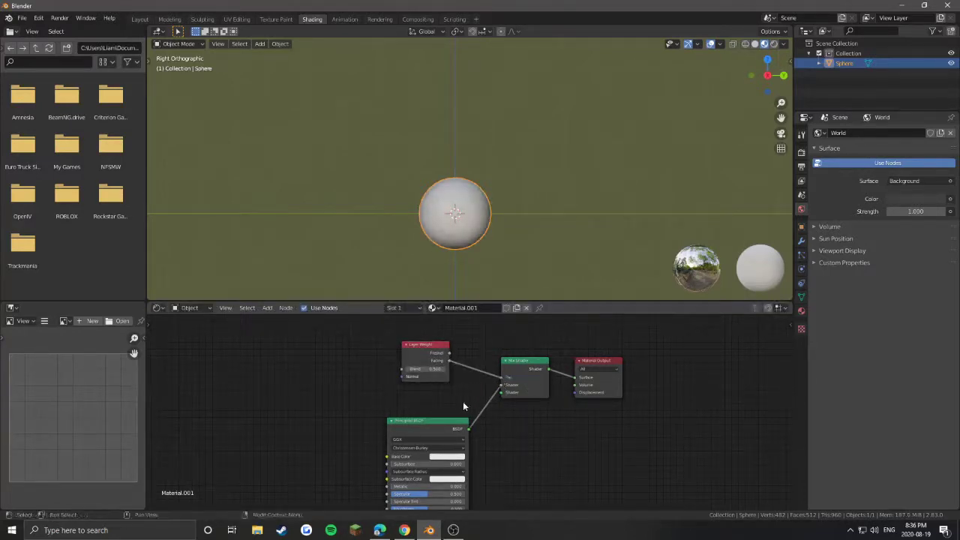
- Add a second Mix Shader and link its output to the first Mix Shader's upper Shader input, leaving the Principled BSDF on the lower one
key(shift+a)
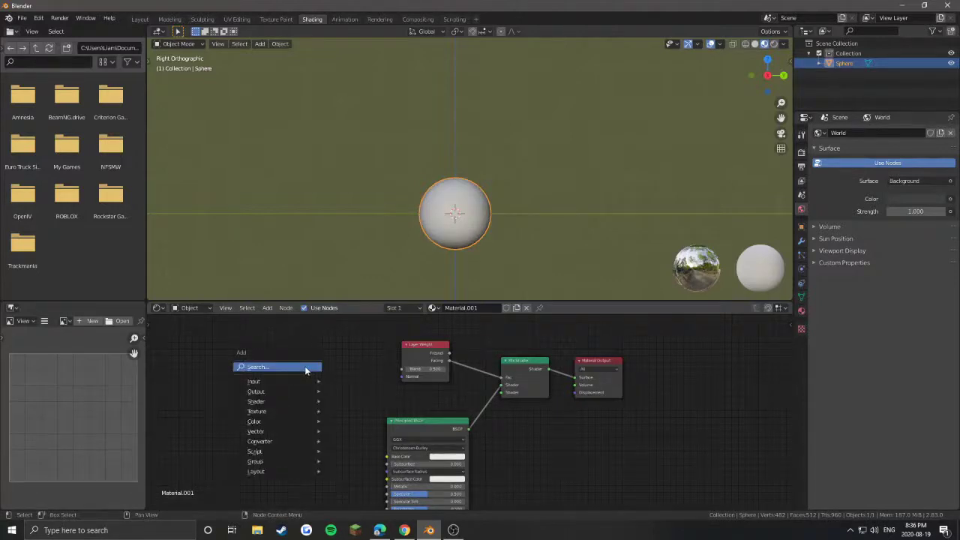
click(304, 366)
text(mix)
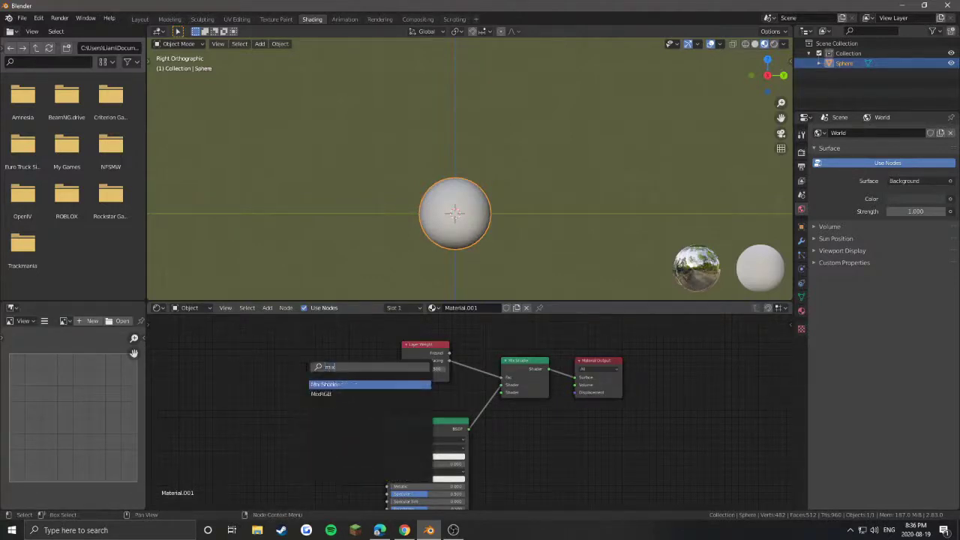
key(Return)
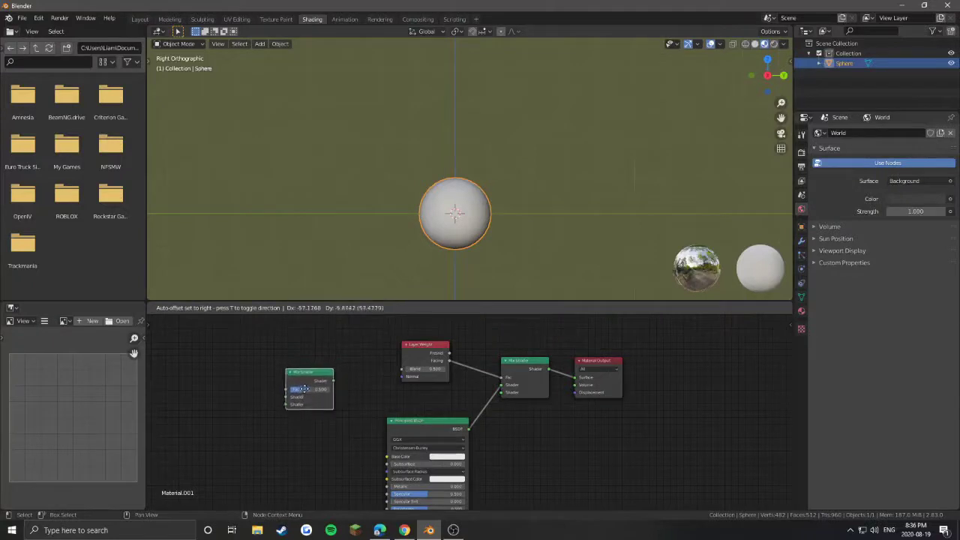
click(305, 393)
drag(420, 347, 417, 329)
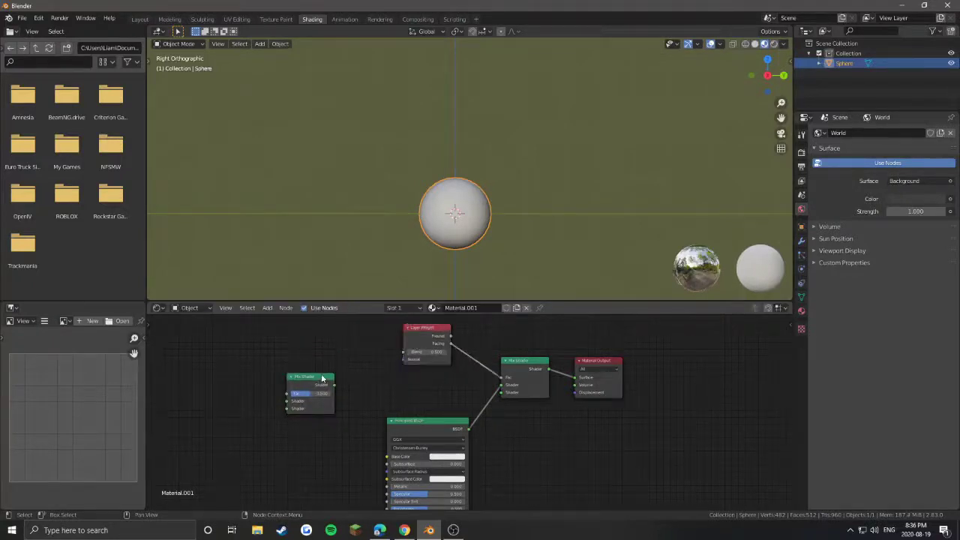
drag(324, 381, 506, 392)
middle_drag(365, 391, 441, 389)
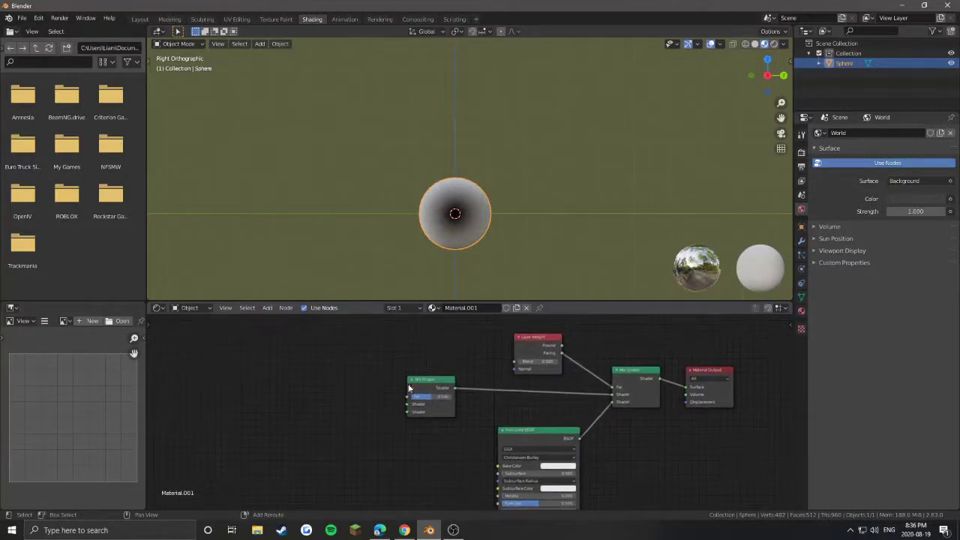
- Add a Glossy BSDF node and connect it to the second Mix Shader's upper Shader input
key(shift+a)
click(357, 375)
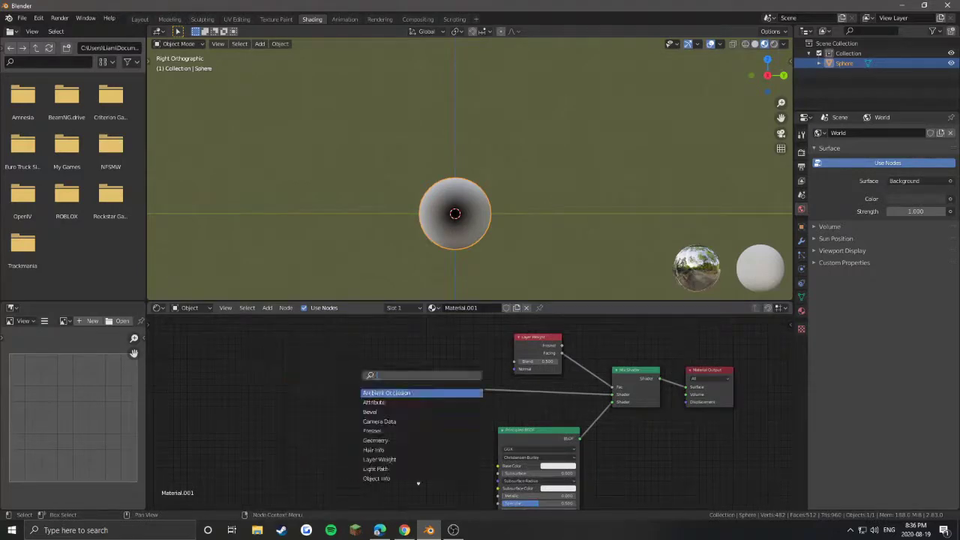
text(glos)
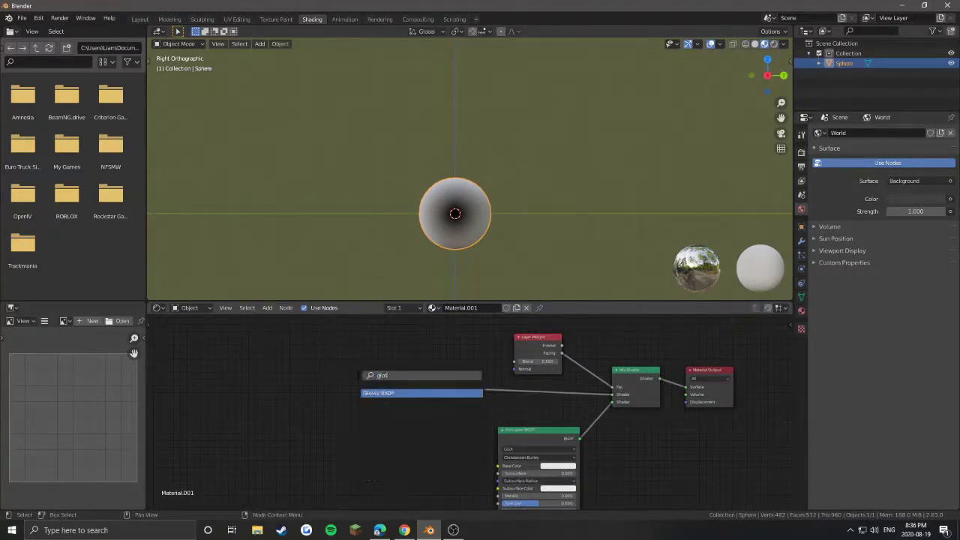
click(391, 393)
click(373, 344)
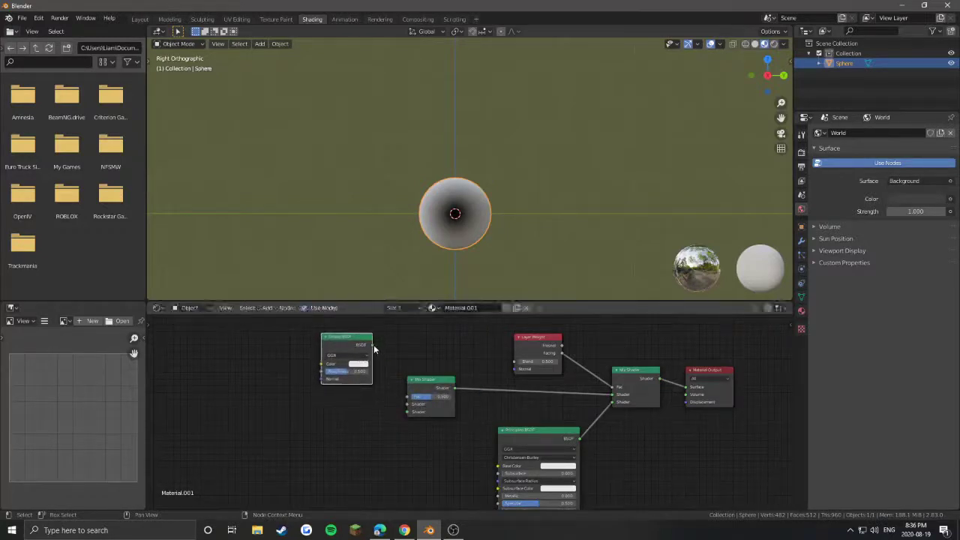
drag(372, 344, 409, 404)
middle_drag(331, 419, 343, 444)
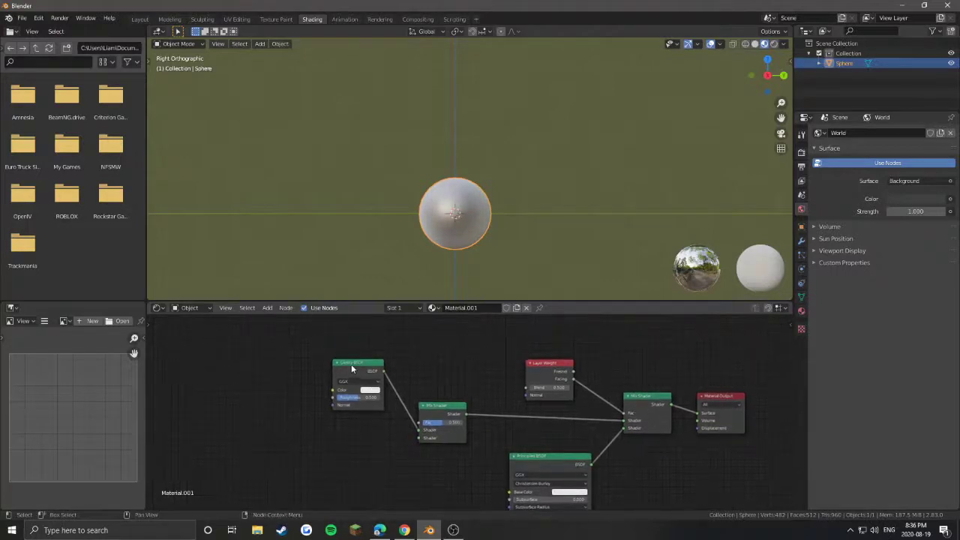
- Duplicate the Glossy BSDF below the original and connect the copy to the second Mix Shader's lower Shader input
drag(352, 368, 366, 369)
middle_drag(413, 382, 423, 351)
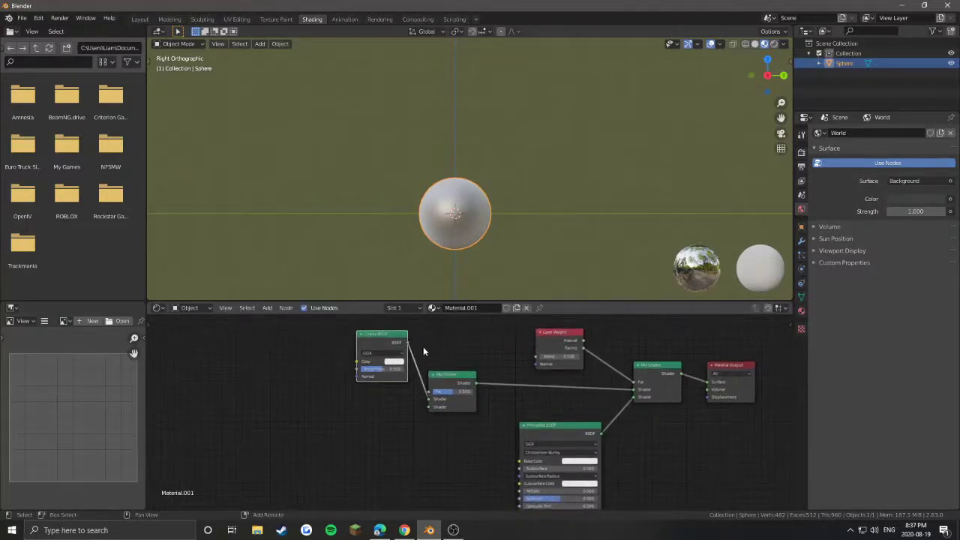
key(shift+d)
click(408, 411)
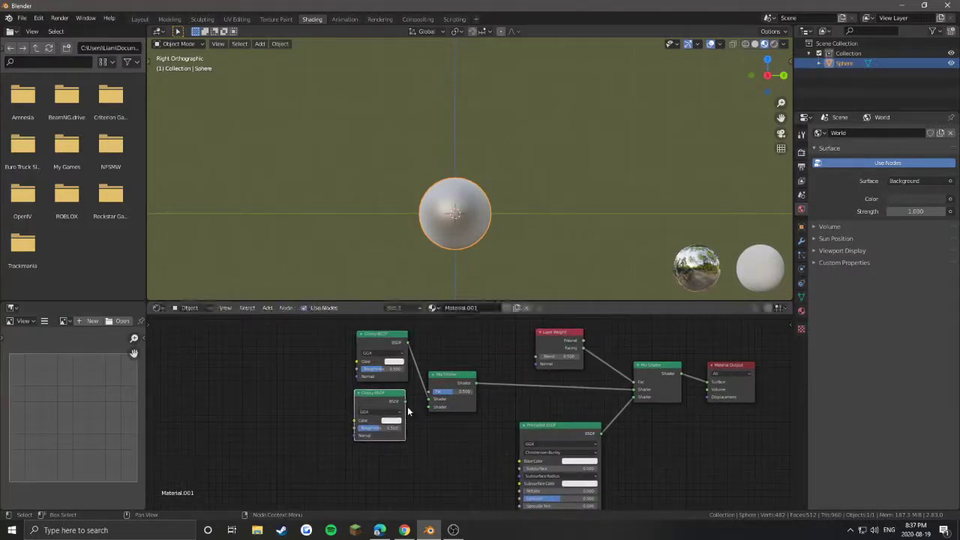
drag(406, 401, 429, 407)
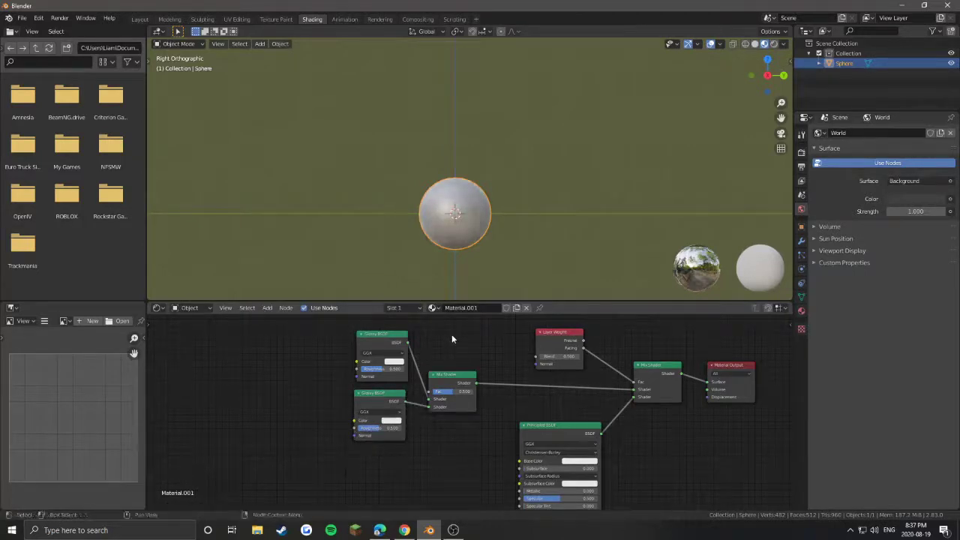
- Add a Voronoi Texture above the Glossy nodes and connect its Color output to the second Mix Shader's Fac input
middle_drag(405, 323, 379, 397)
key(shift+a)
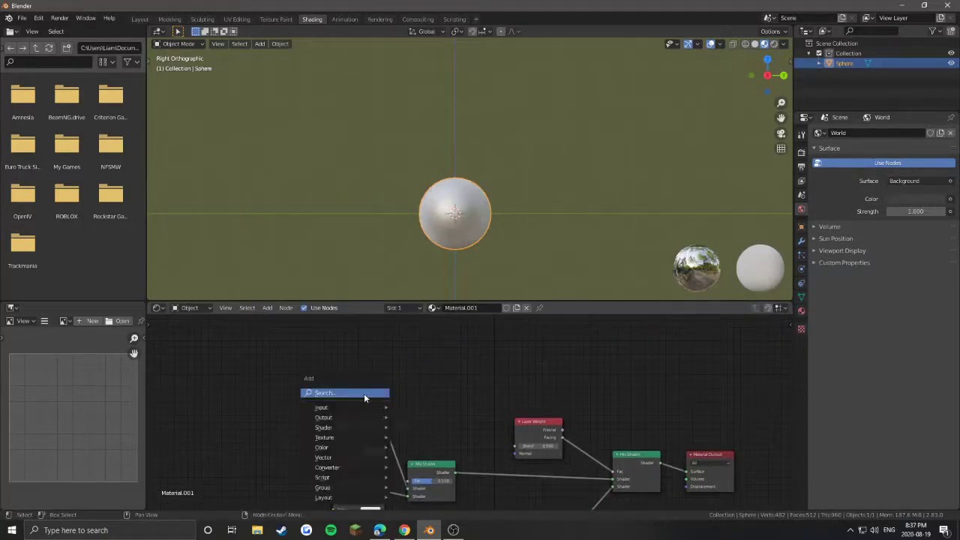
click(364, 393)
text(vo)
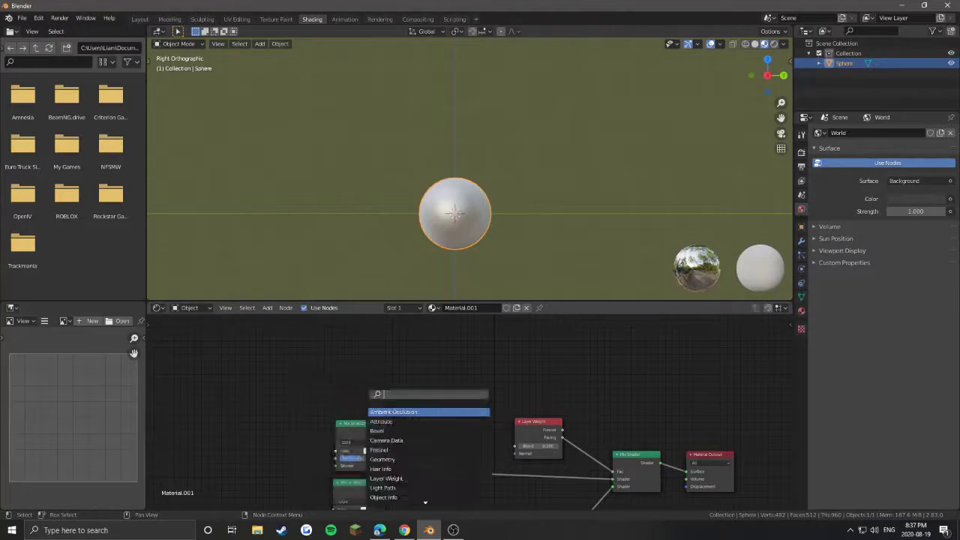
key(Up)
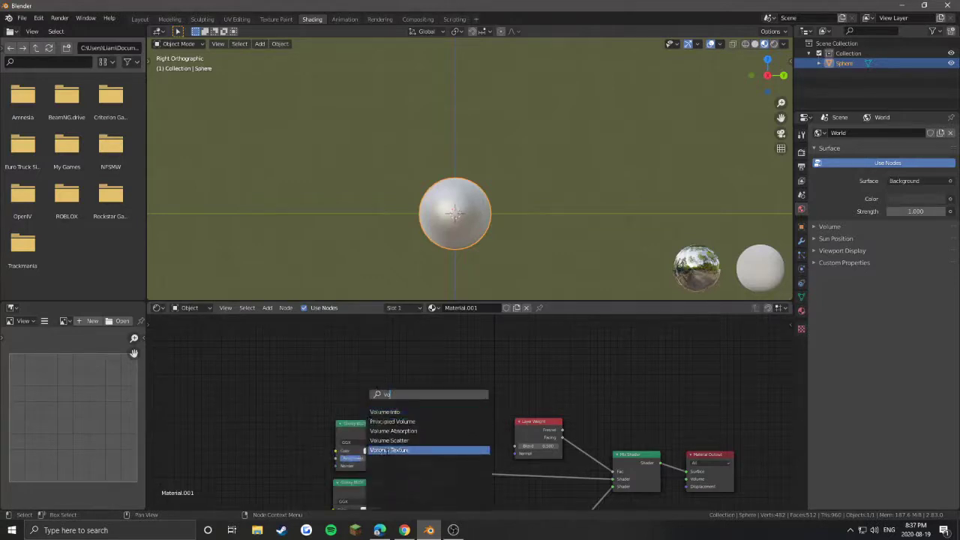
click(382, 450)
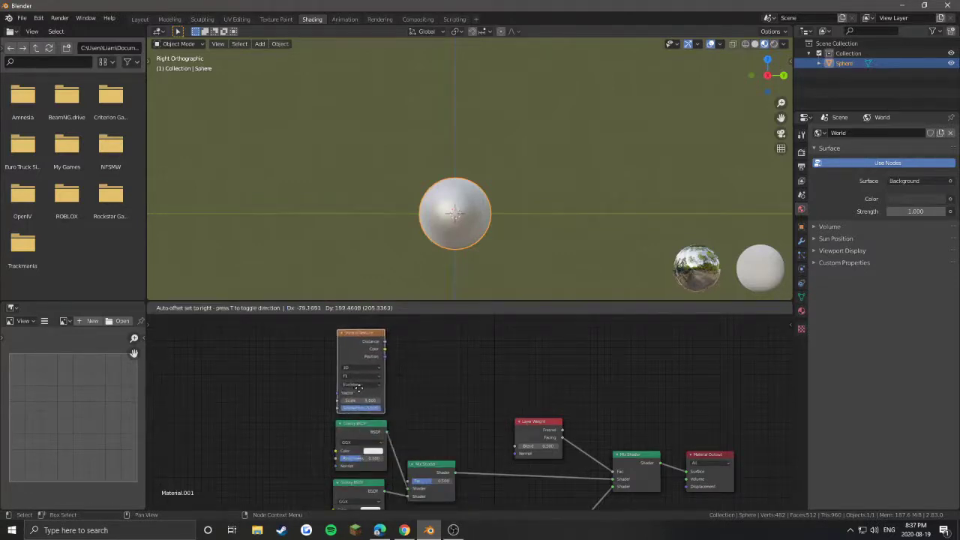
click(358, 387)
drag(384, 349, 409, 488)
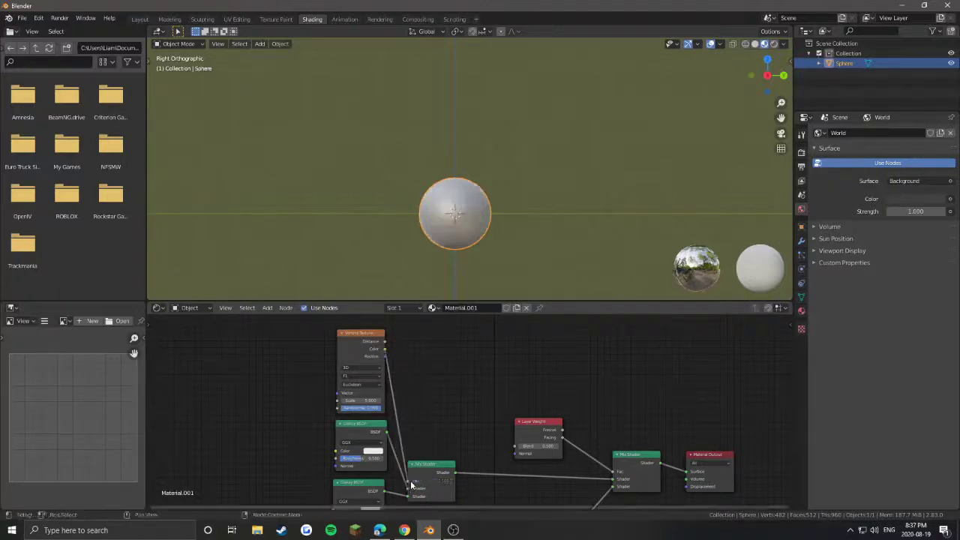
- Move the second Mix Shader farther from the Glossy nodes and shift the Layer Weight node slightly to tidy the layout
click(434, 460)
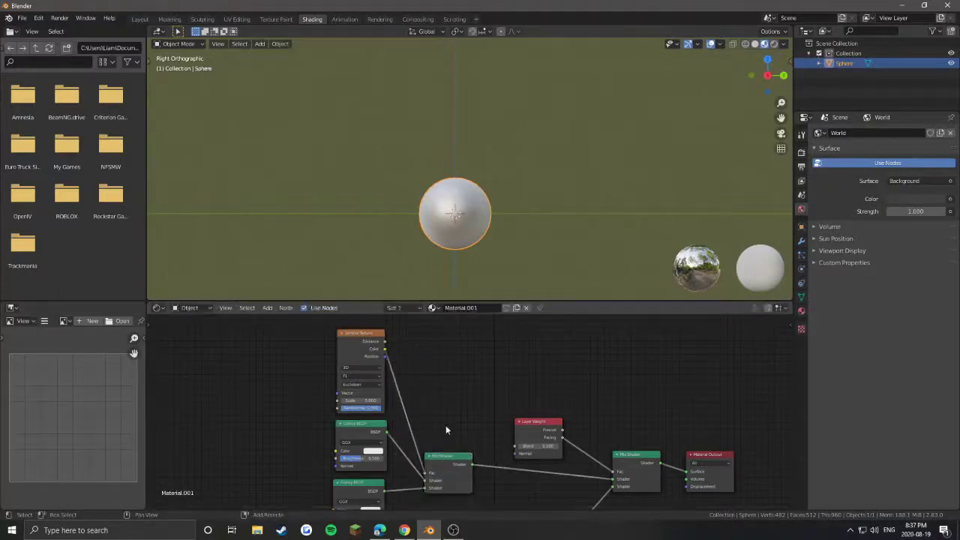
middle_drag(446, 425, 322, 360)
drag(413, 362, 407, 356)
middle_drag(467, 360, 448, 333)
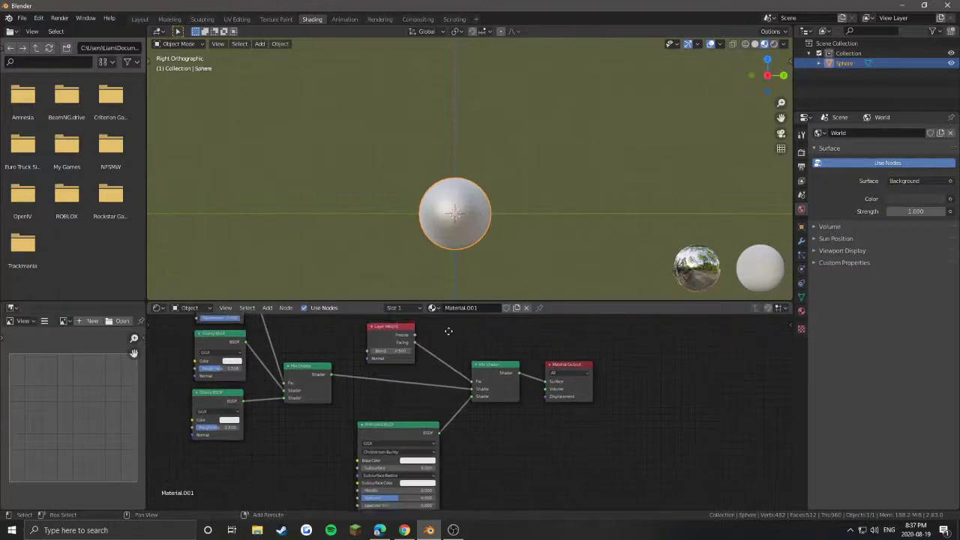
- Set the Principled BSDF's Roughness and Clearcoat Roughness to 0
middle_drag(388, 400, 425, 336)
scroll(506, 430, up, 1)
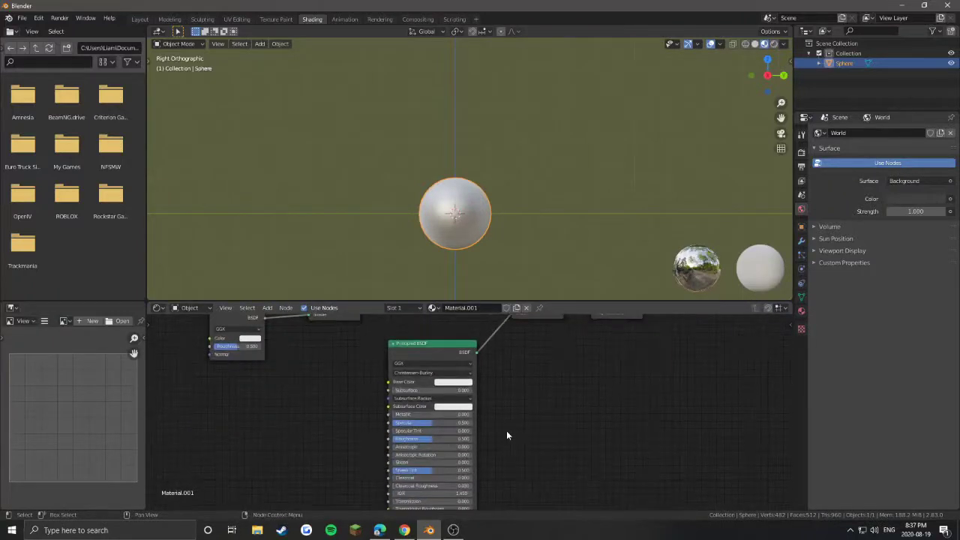
scroll(506, 430, up, 2)
middle_drag(502, 451, 507, 394)
scroll(411, 391, up, 1)
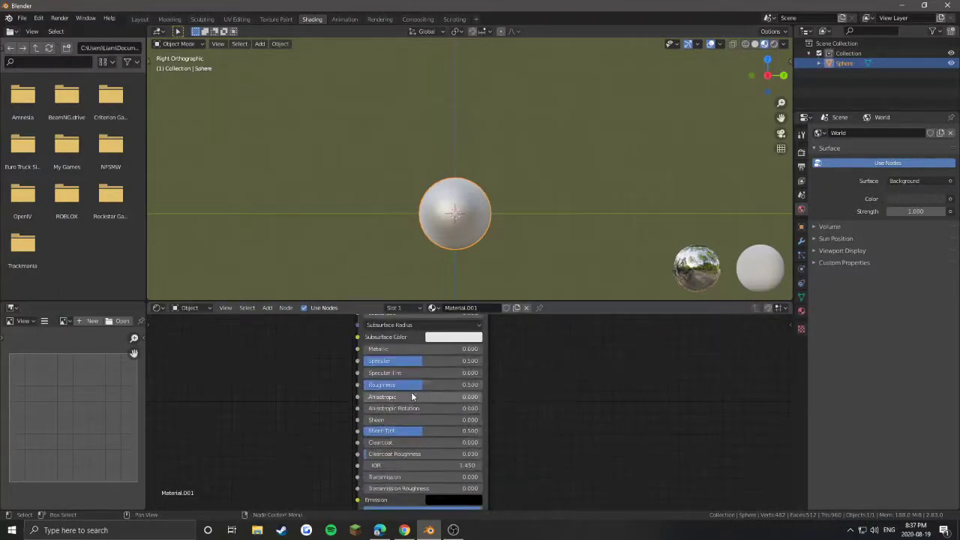
double_click(400, 386)
key(BackSpace)
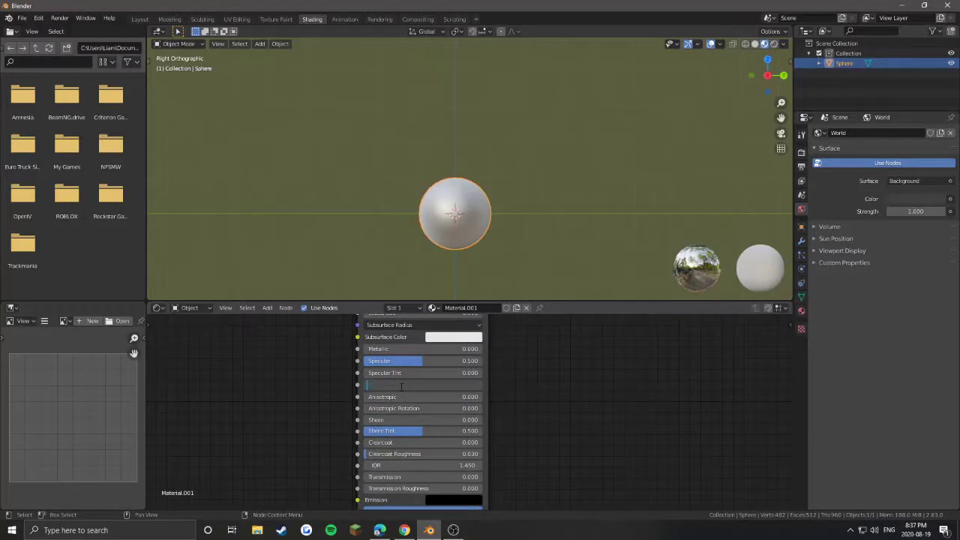
text(0)
key(Return)
- Set the Principled BSDF's Base Color to the orange hex value BD4500
shift+scroll(551, 390, up, 3)
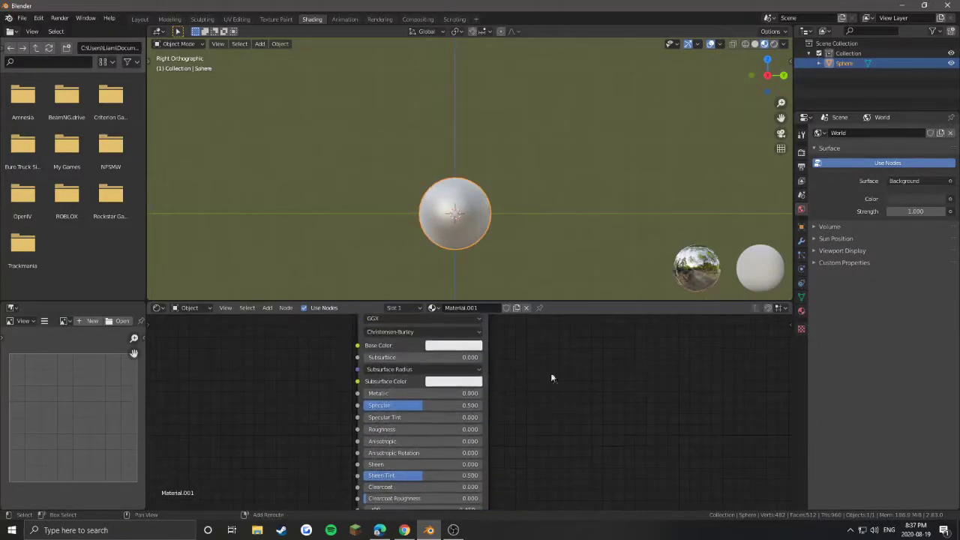
shift+scroll(551, 378, up, 3)
click(451, 388)
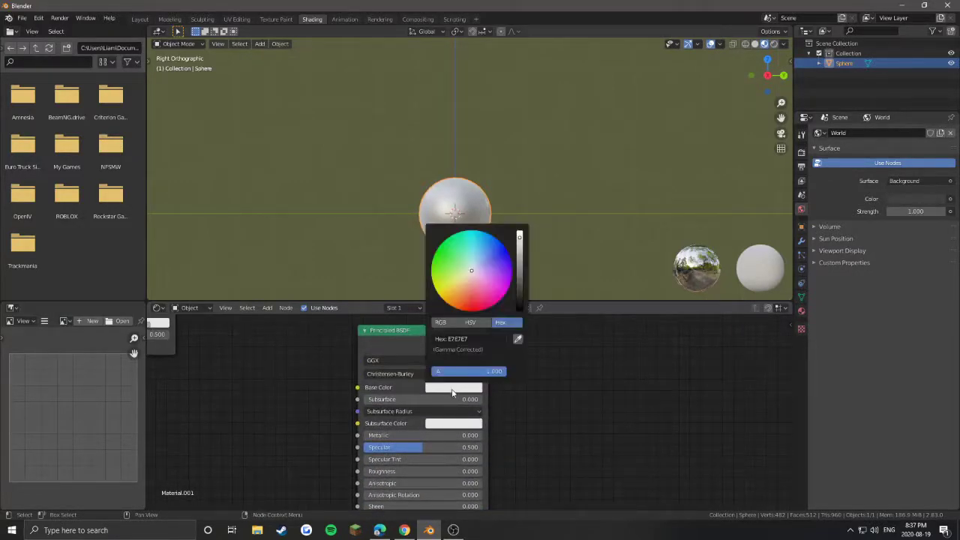
click(470, 343)
key(BackSpace)
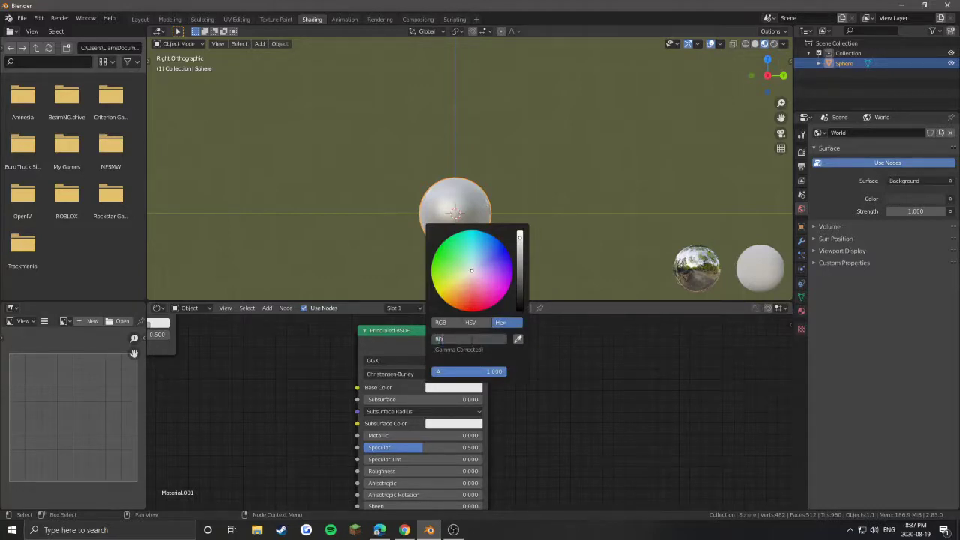
text(BD4599)
key(Return)
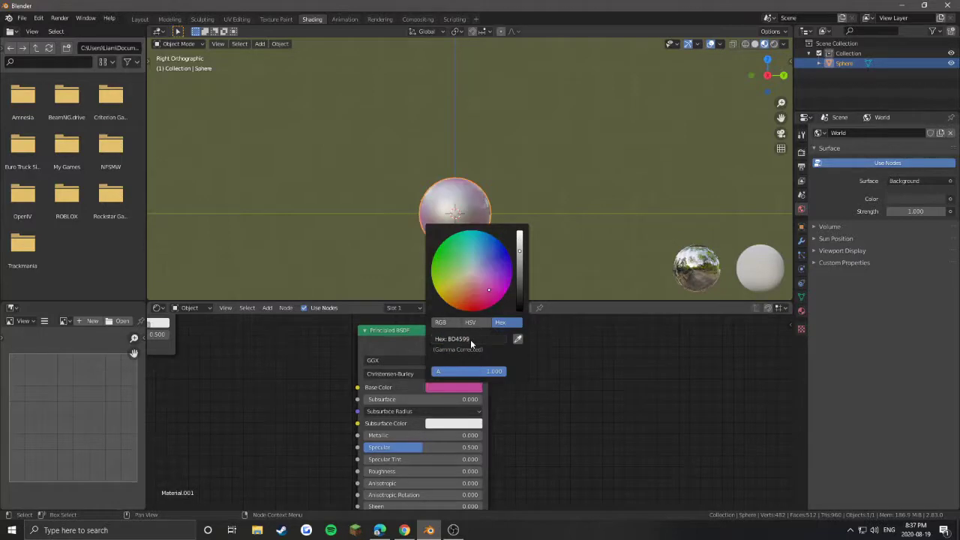
click(470, 339)
key(BackSpace)
key(Return)
- Copy the Principled BSDF's orange Base Color to the Color inputs of both Glossy BSDF nodes
scroll(558, 427, down, 2)
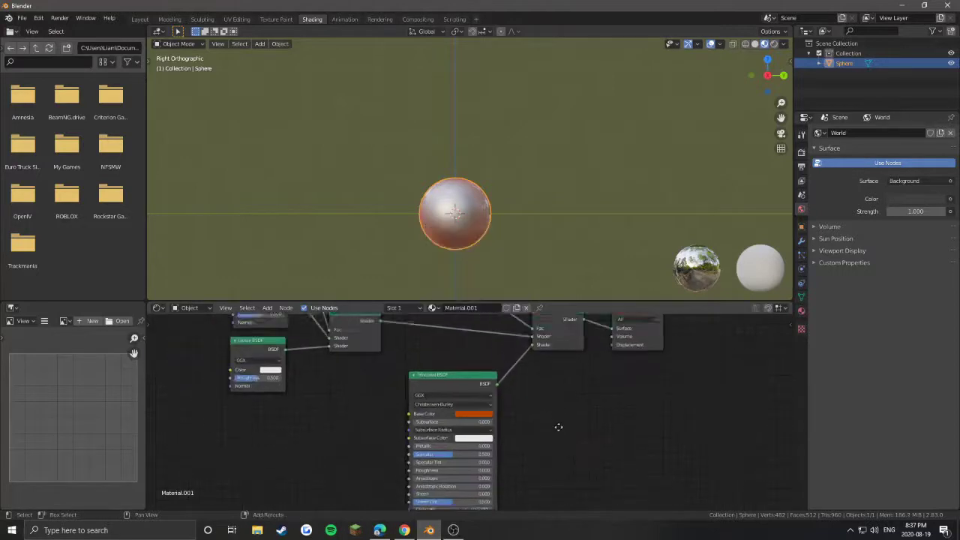
middle_drag(558, 427, 581, 448)
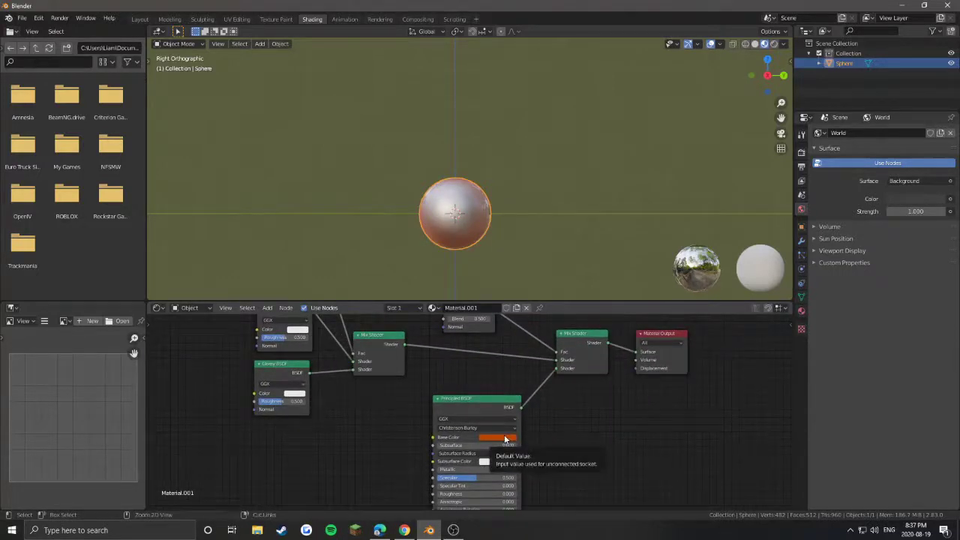
drag(506, 439, 299, 332)
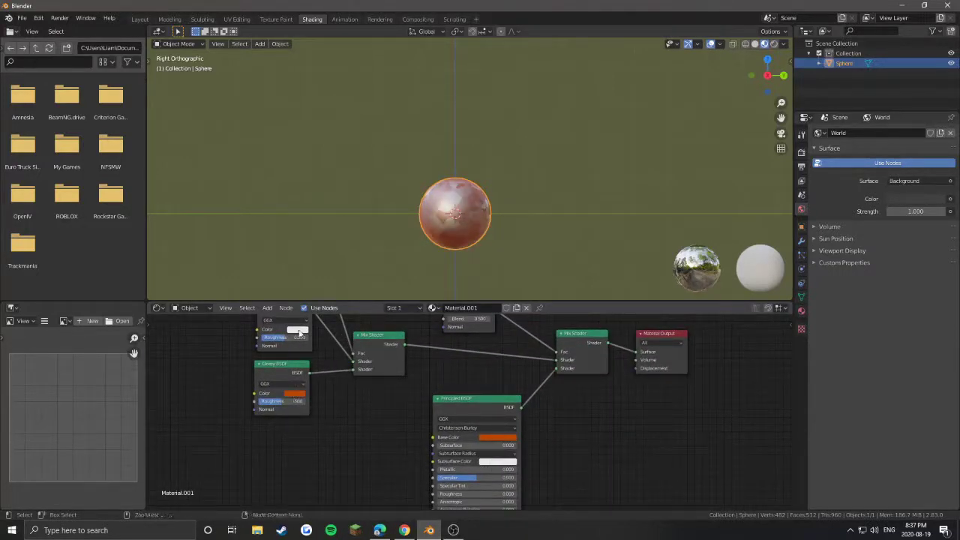
- Brighten the orange of the upper Glossy BSDF and darken the orange of the lower one
click(299, 333)
drag(350, 249, 350, 227)
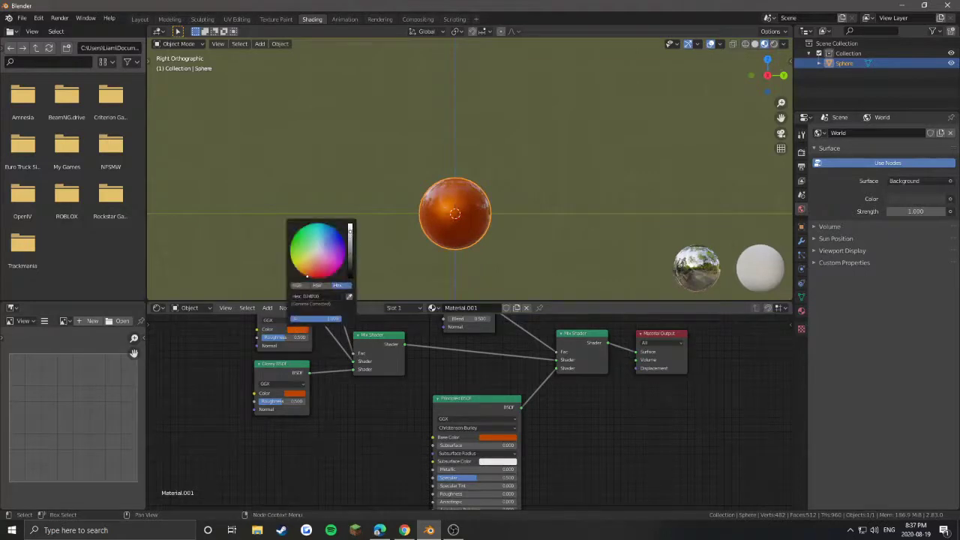
click(293, 393)
drag(347, 303, 346, 315)
- Set the Voronoi Texture's Scale to 800
scroll(407, 379, down, 2)
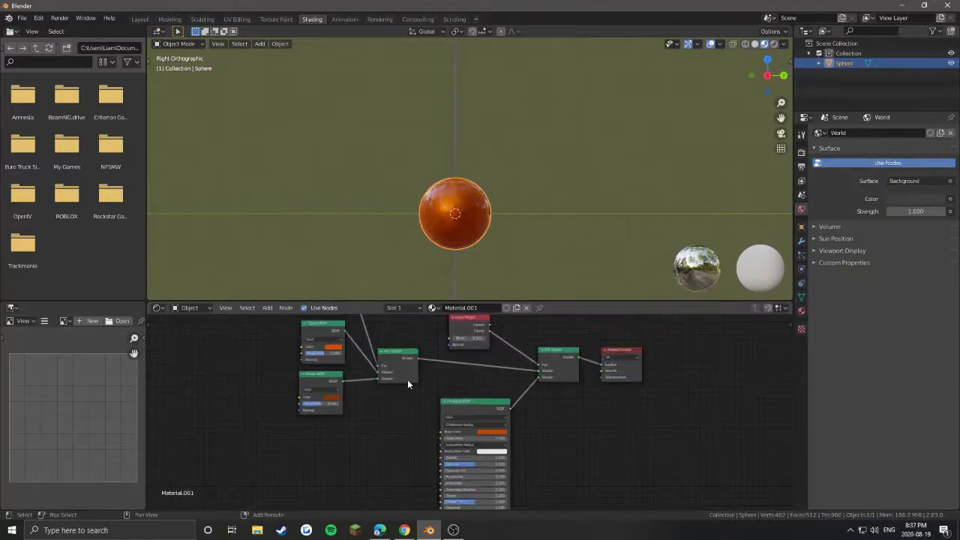
middle_drag(407, 379, 351, 461)
scroll(306, 351, up, 1)
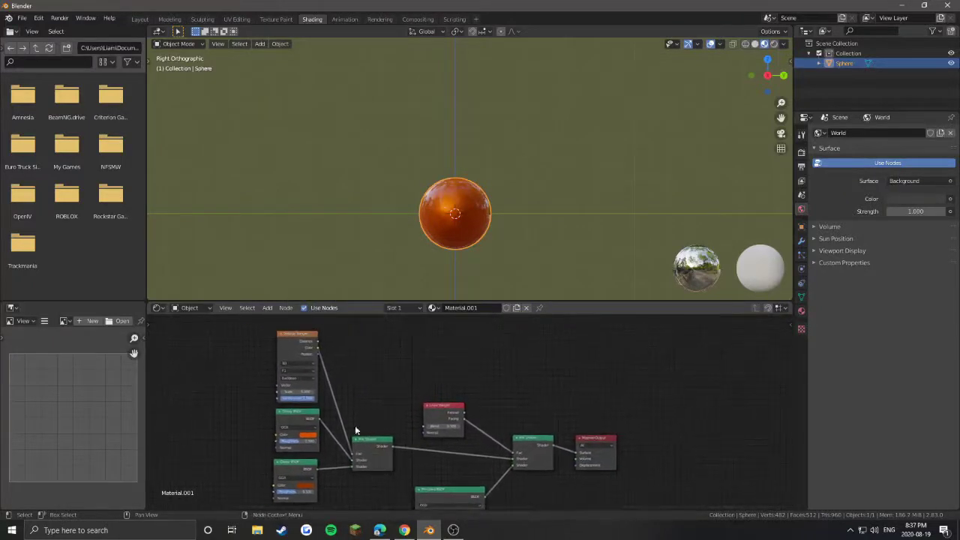
middle_drag(357, 401, 508, 407)
scroll(508, 407, up, 4)
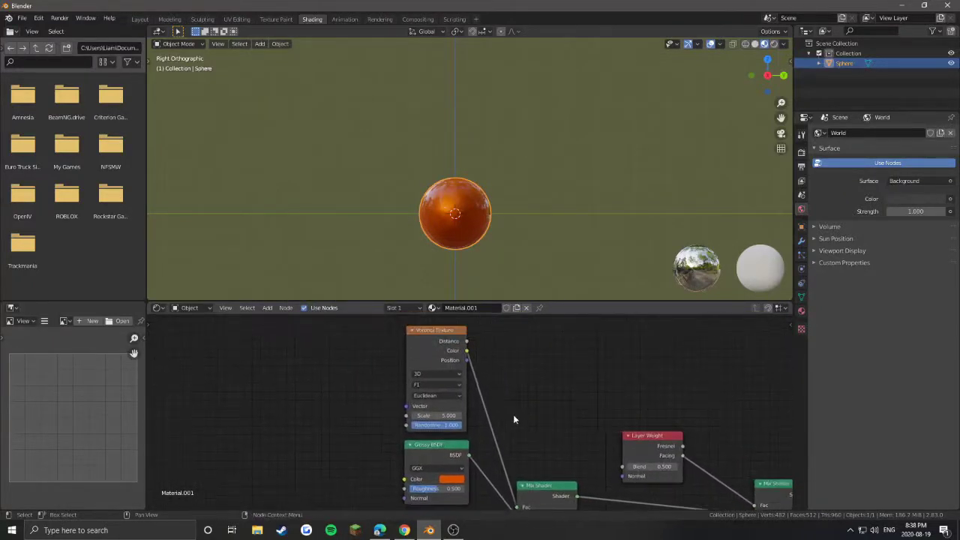
click(422, 416)
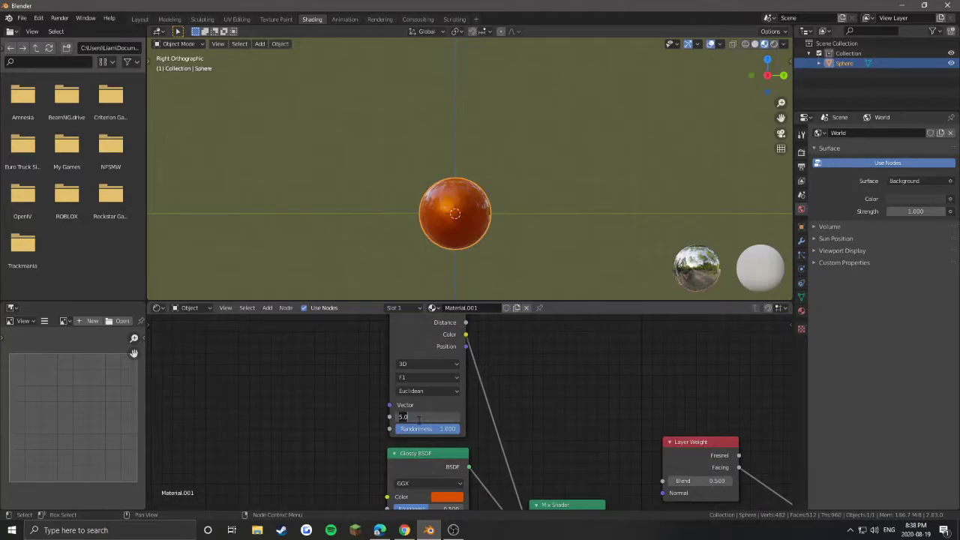
text(1)
key(Return)
scroll(587, 446, down, 2)
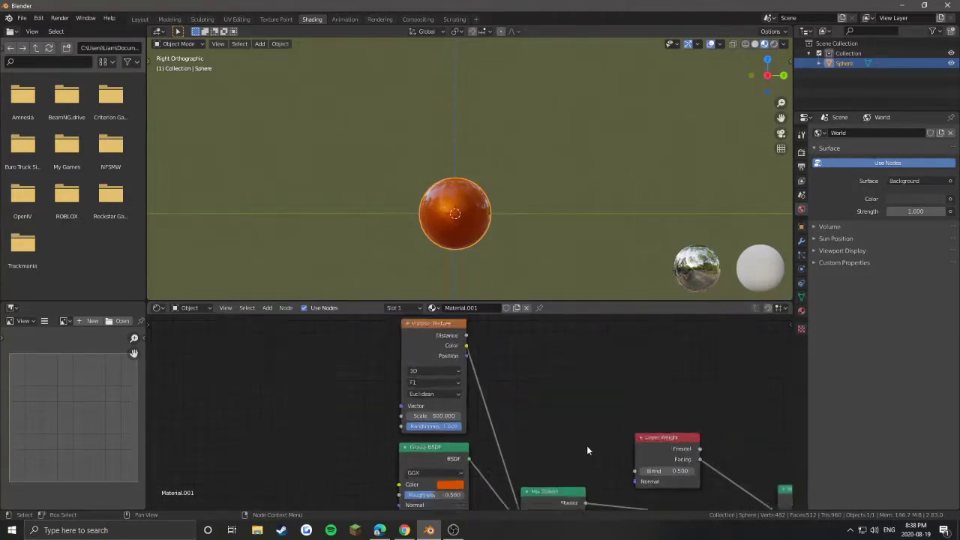
- Set the Roughness of the upper Glossy BSDF to 0.350 and of the lower one to 0.400
middle_drag(586, 445, 462, 359)
scroll(504, 407, up, 2)
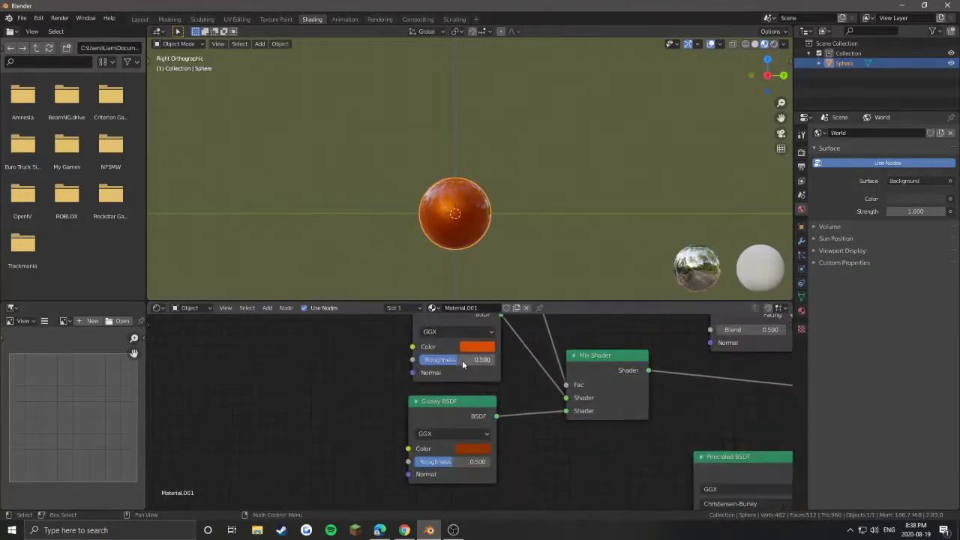
click(462, 360)
text(.350)
key(Return)
click(451, 462)
key(BackSpace)
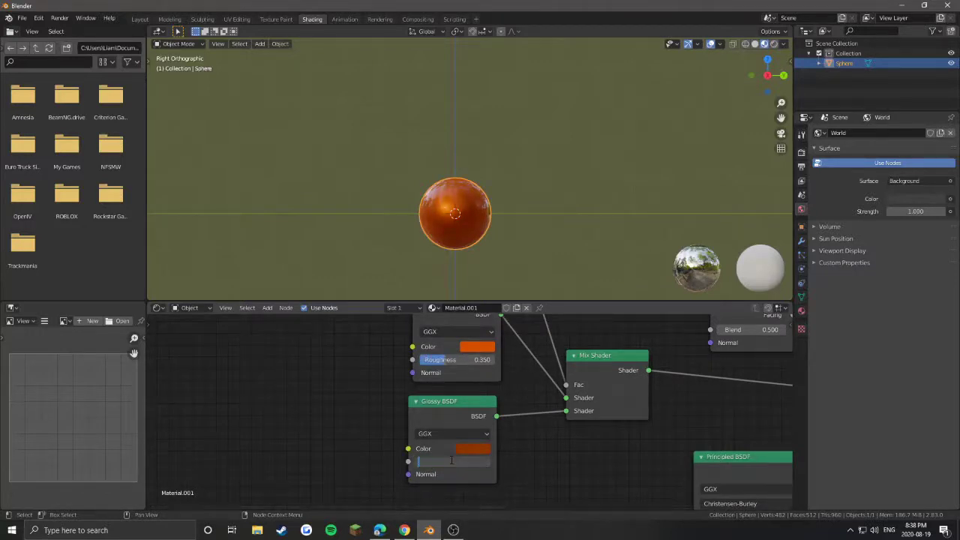
text(400)
key(Return)
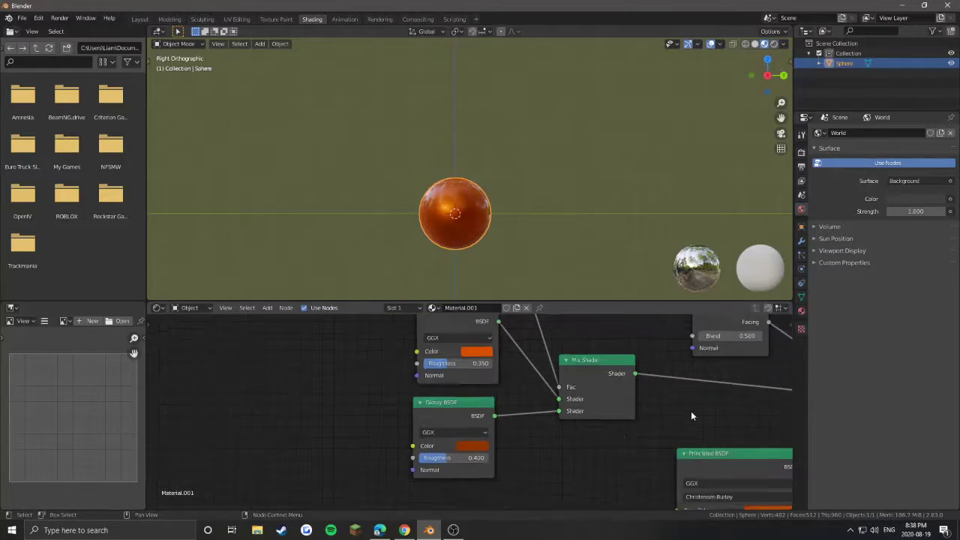
- Set the Layer Weight node's Blend to 0.700
middle_drag(691, 411, 498, 406)
scroll(498, 405, up, 1)
click(495, 383)
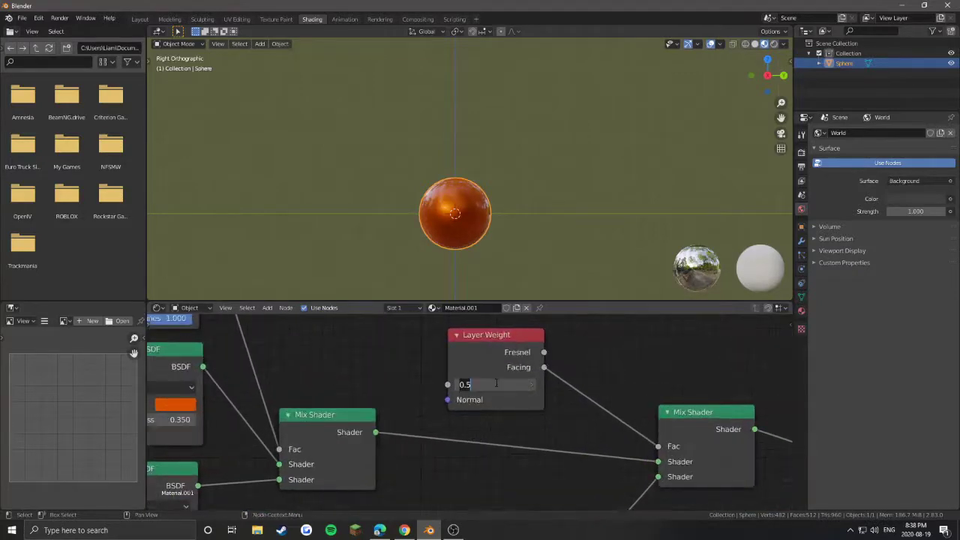
key(BackSpace)
text(.700)
key(Return)
scroll(600, 371, down, 3)
scroll(600, 371, down, 1)
middle_drag(602, 369, 536, 389)
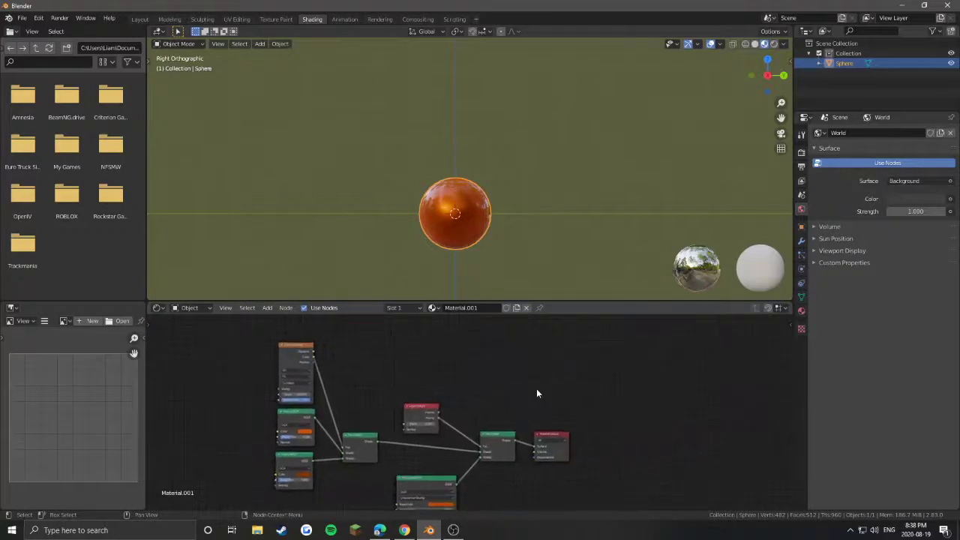
- Switch the viewport to Rendered shading with Scene World off and light it with the first environment image in the list
click(774, 44)
click(781, 43)
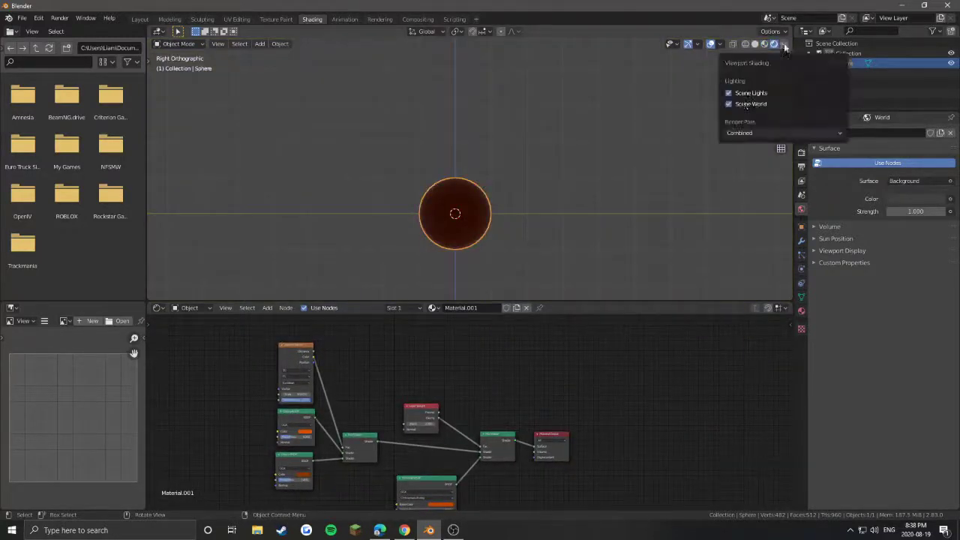
click(728, 103)
click(784, 44)
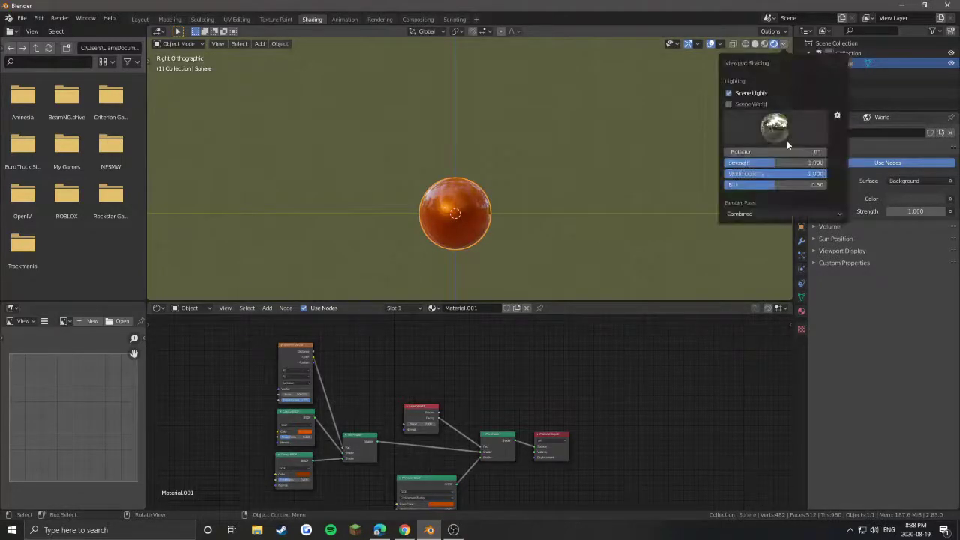
click(774, 127)
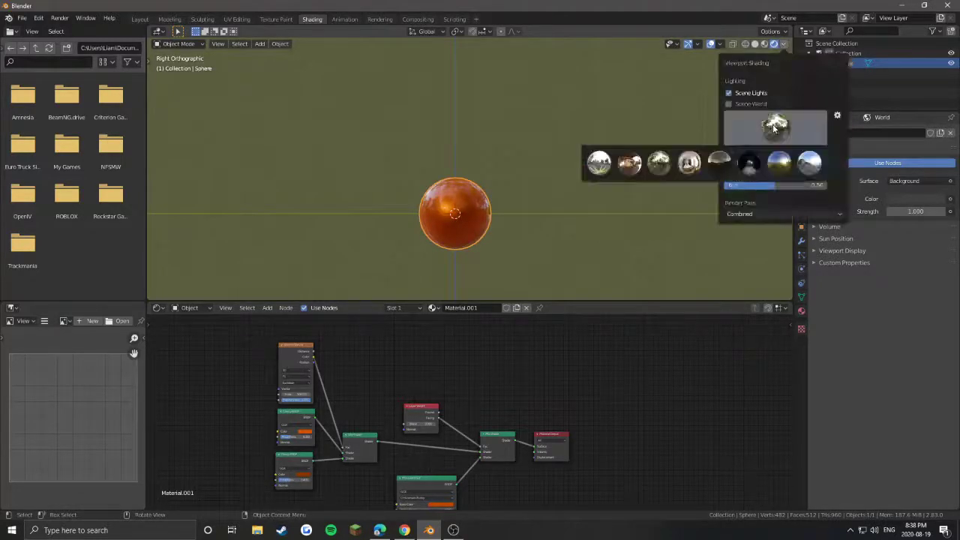
click(603, 170)
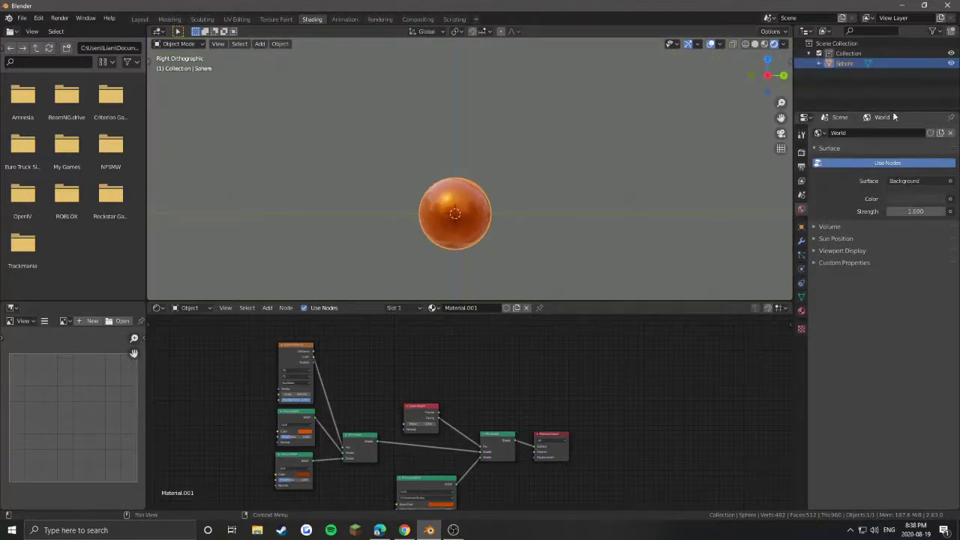
- Set the render engine to Cycles and its device to GPU Compute
drag(893, 111, 891, 180)
click(801, 215)
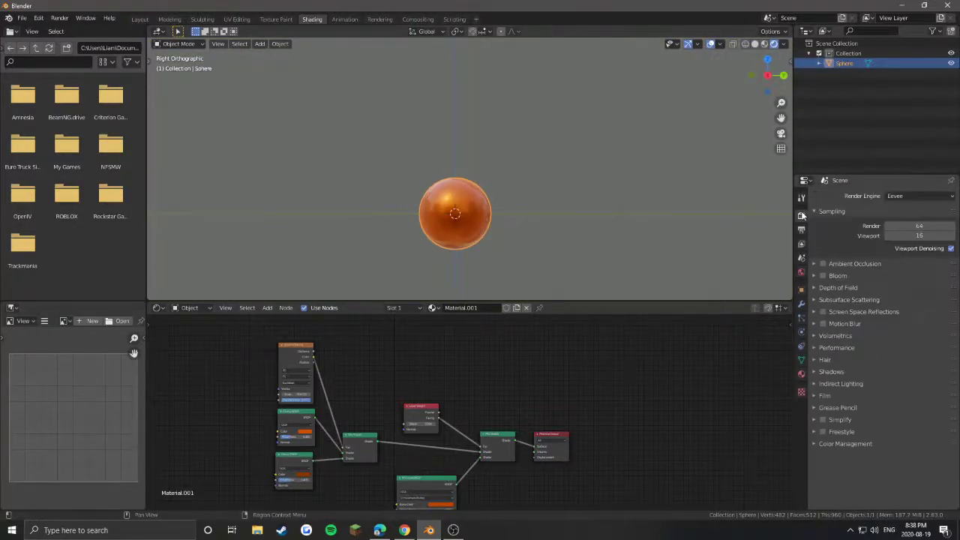
click(903, 196)
click(915, 229)
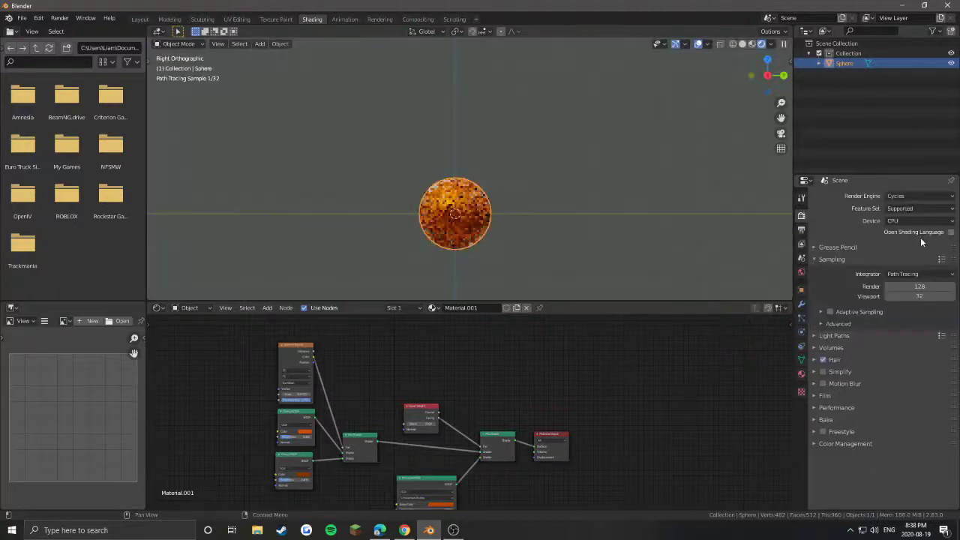
click(910, 220)
click(899, 243)
- Change the Principled BSDF's Base Color to a deep blue, checking it on a close-up of the rendered sphere
middle_drag(614, 212, 692, 143)
scroll(604, 247, up, 3)
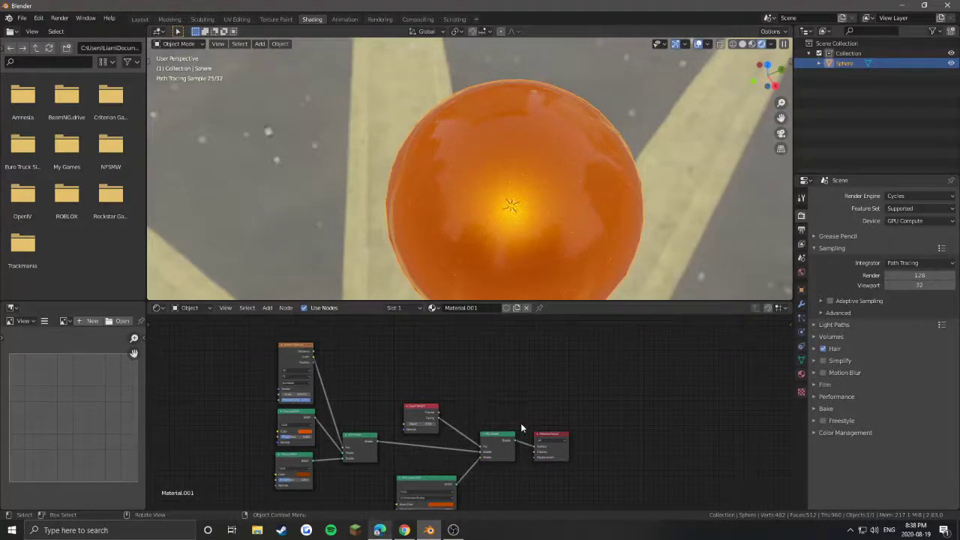
shift+scroll(521, 422, down, 5)
scroll(561, 387, up, 3)
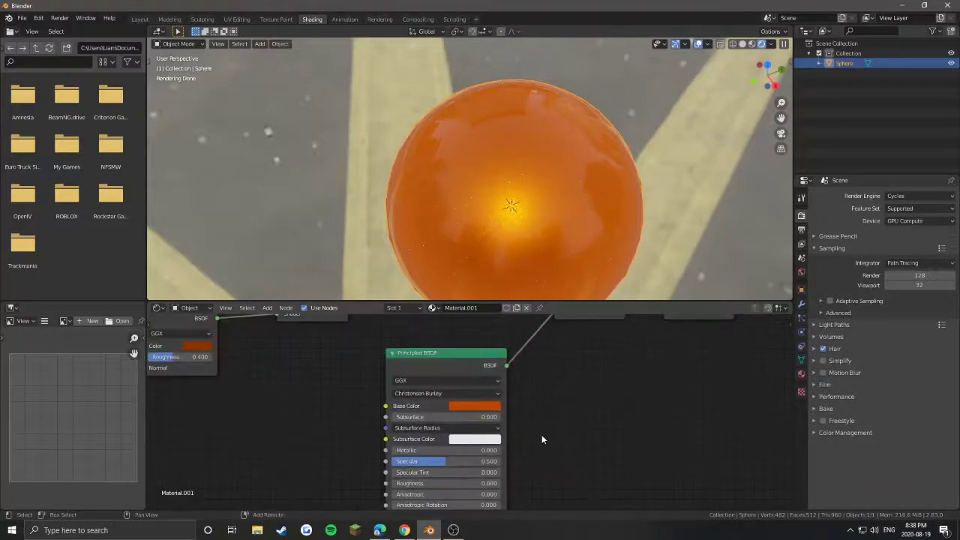
scroll(488, 403, up, 2)
click(488, 404)
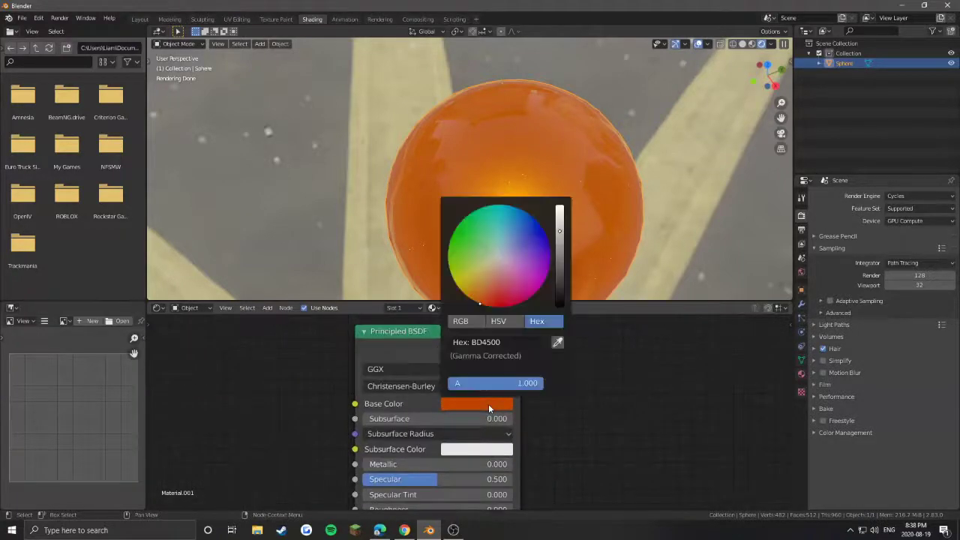
click(531, 238)
click(558, 294)
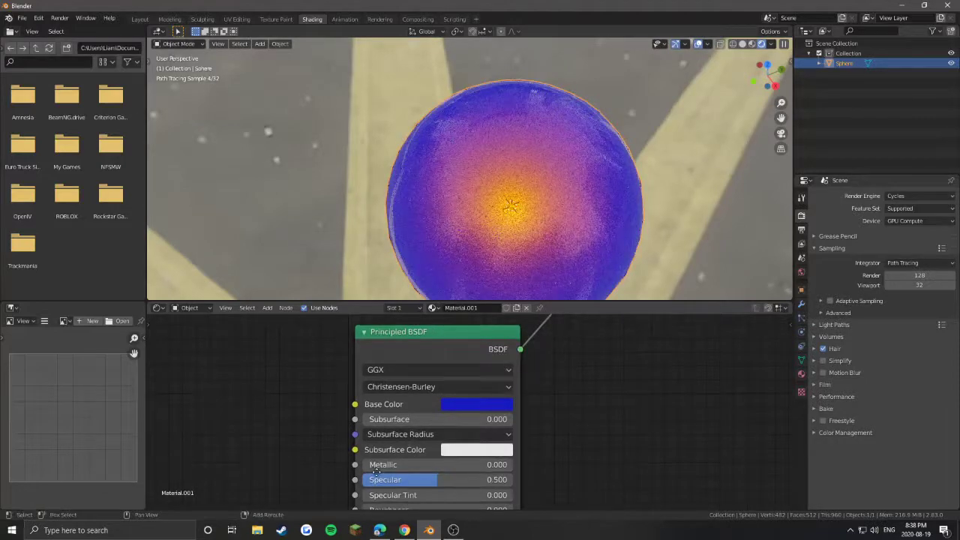
- Move the lower Glossy BSDF node slightly so it lines up beneath the upper Glossy BSDF
middle_drag(320, 389, 437, 479)
middle_drag(482, 499, 407, 390)
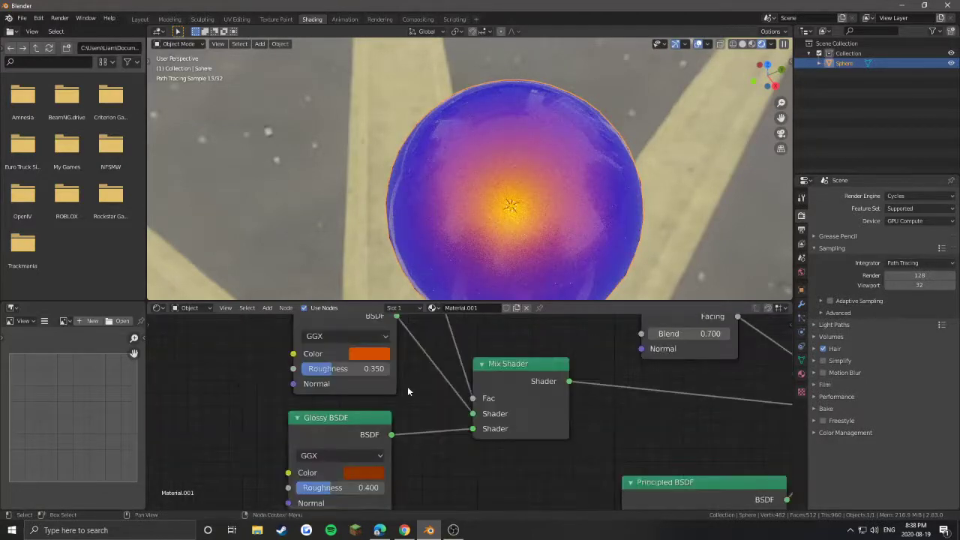
click(339, 417)
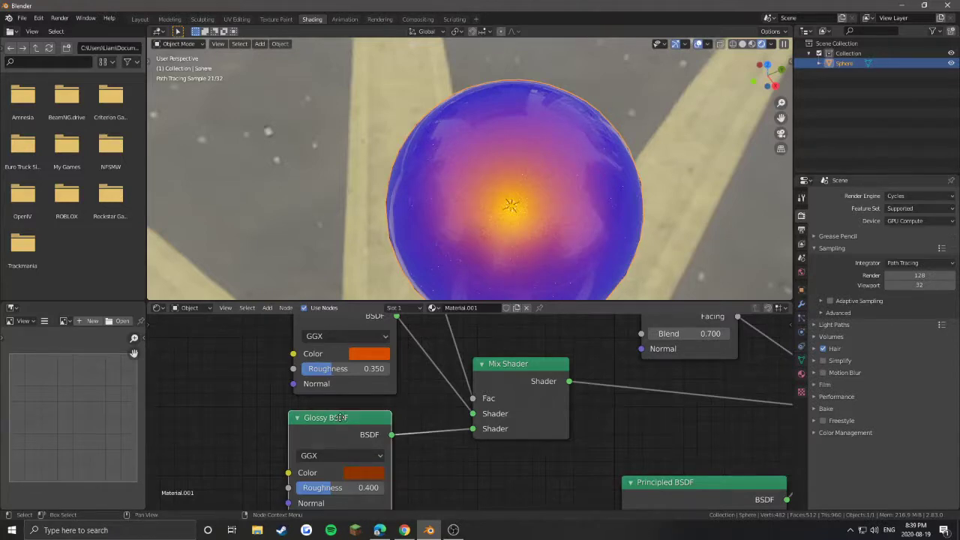
drag(340, 417, 344, 412)
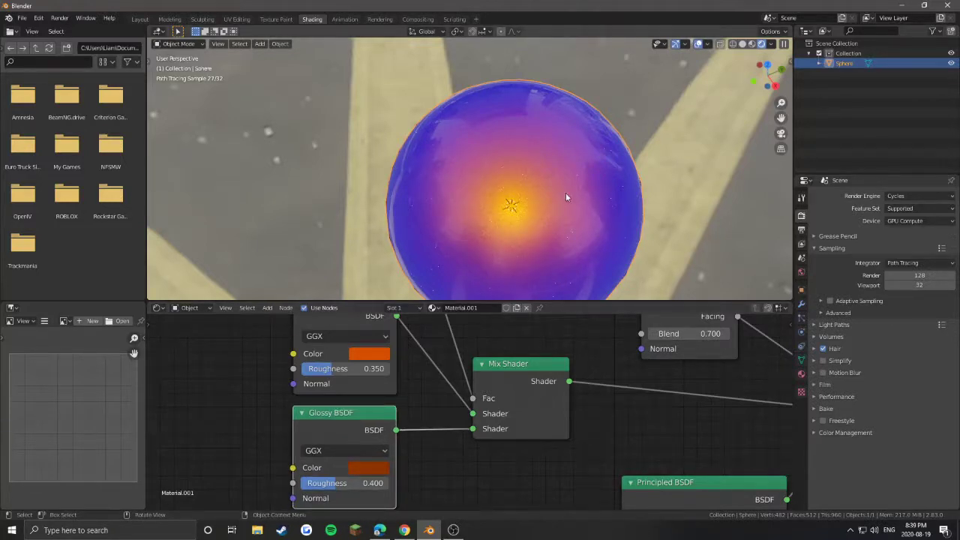
scroll(520, 215, down, 2)
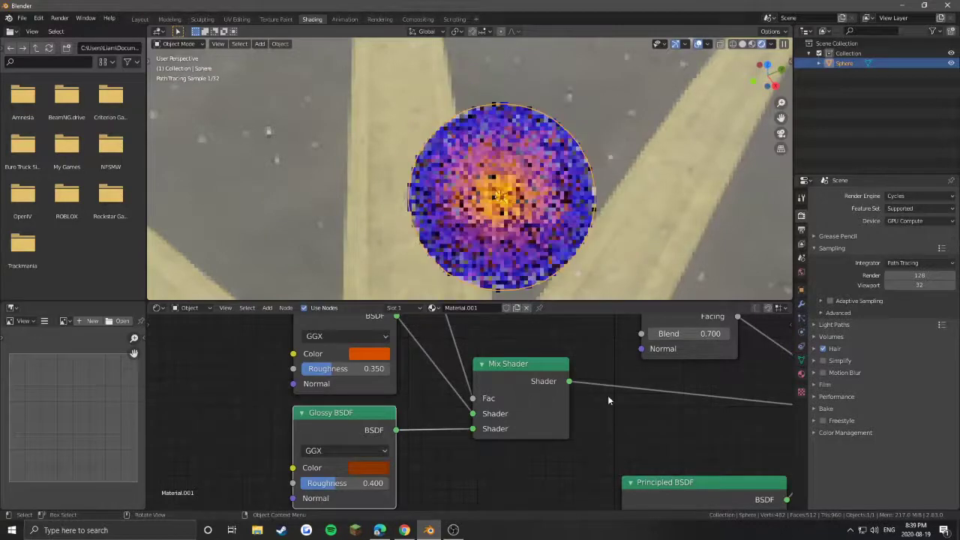
- Change the upper Glossy BSDF's Color to red, hex D73137, after trying a light green
middle_drag(491, 347, 567, 359)
scroll(482, 409, up, 1)
click(479, 401)
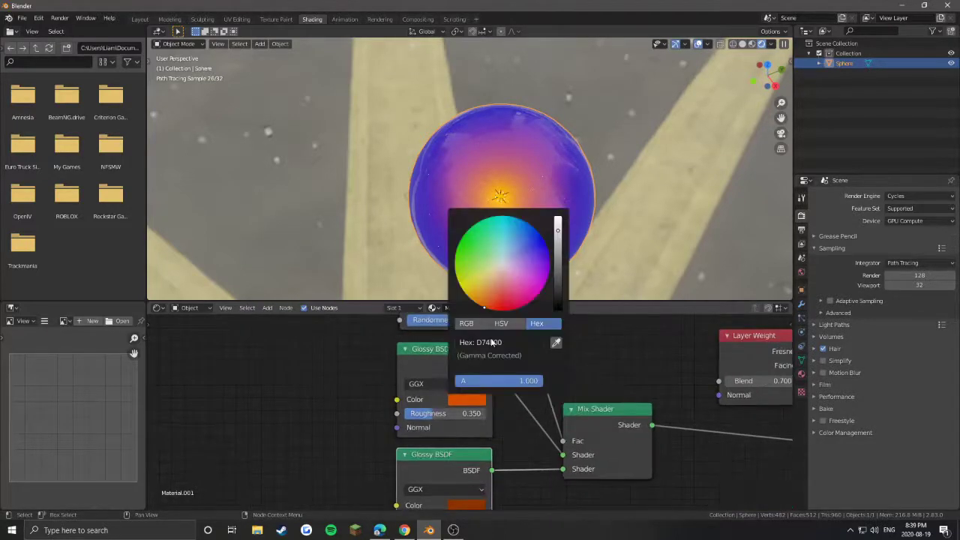
click(475, 252)
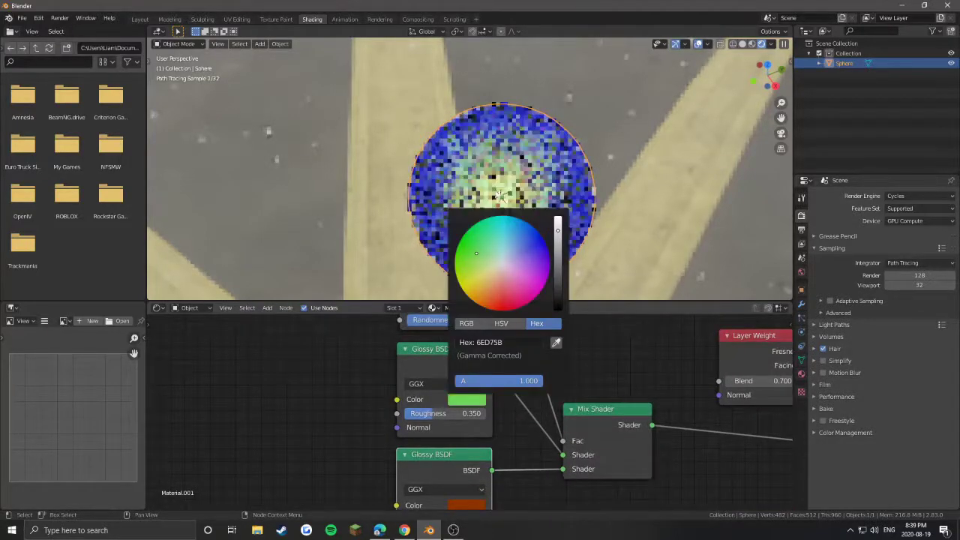
click(502, 299)
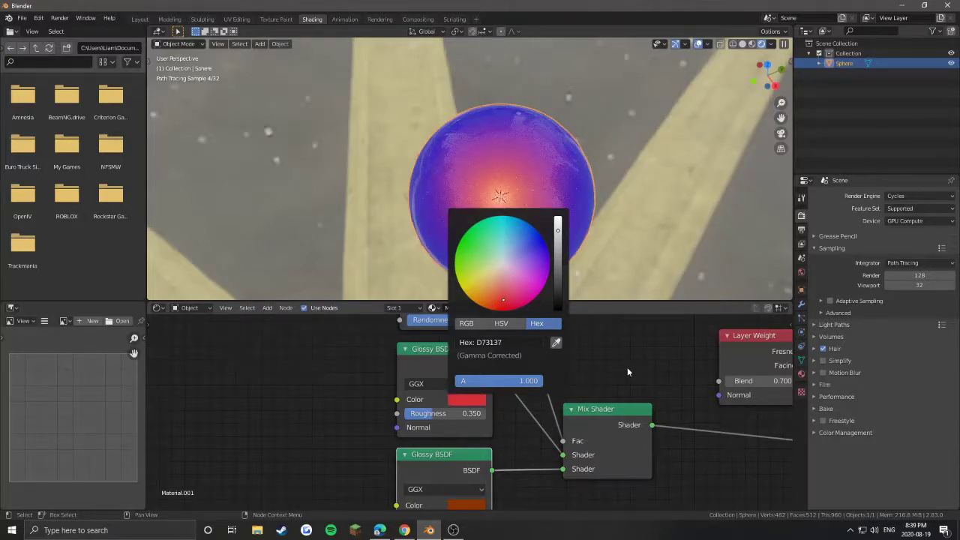
- Change the lower Glossy BSDF's Color to a muted purple, about hex 8C4D87, and check the rendered sphere from a lower angle
click(466, 505)
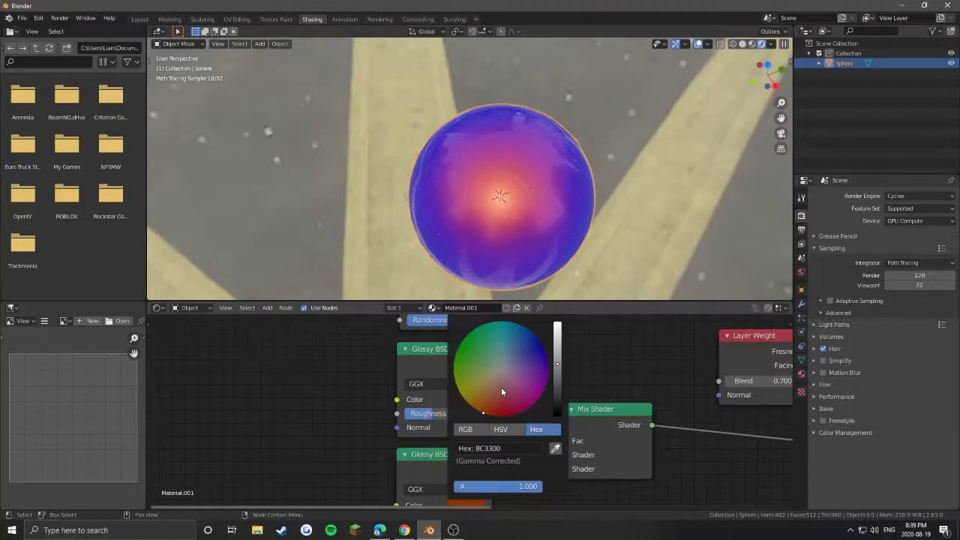
drag(501, 387, 518, 380)
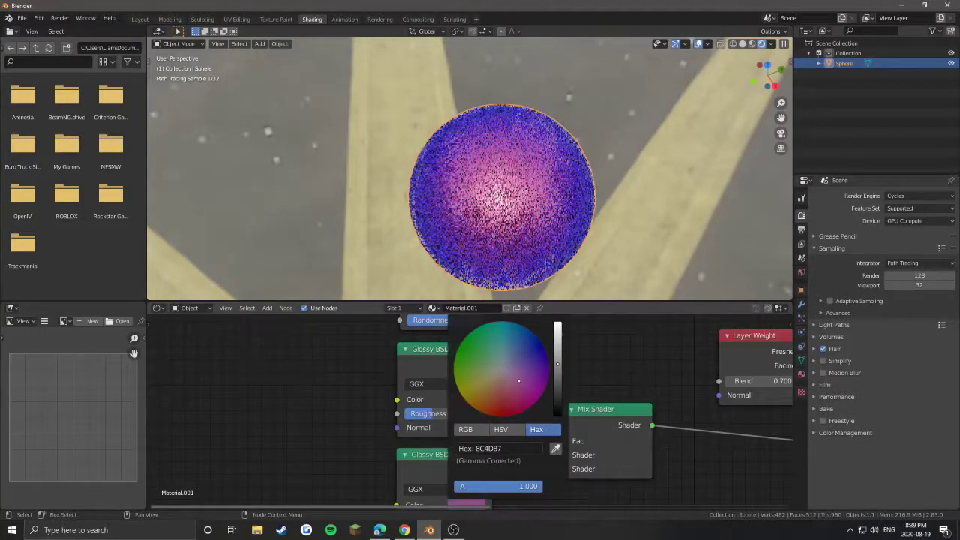
middle_drag(570, 225, 588, 227)
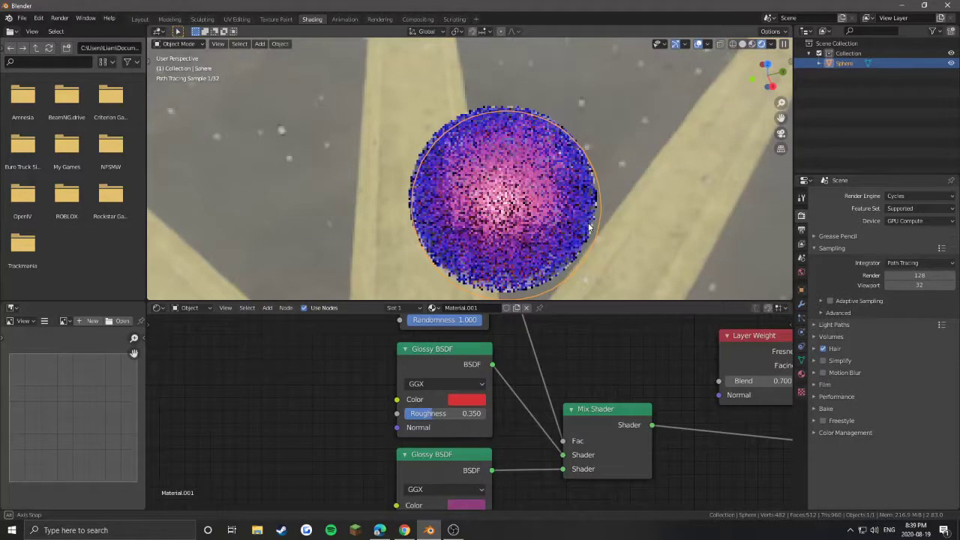
middle_drag(588, 227, 569, 154)
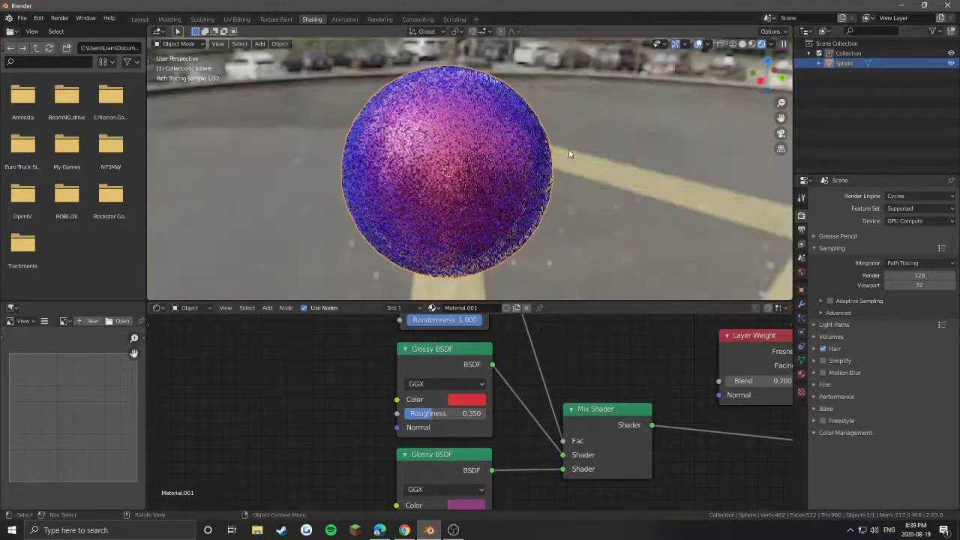